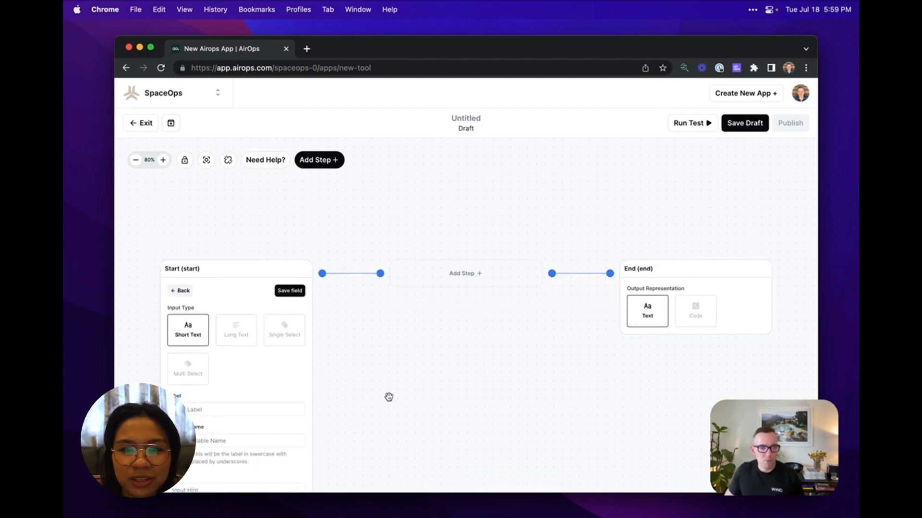
Label the short text input in the Start step "Story Theme" and save the field.
click(282, 407)
text(T)
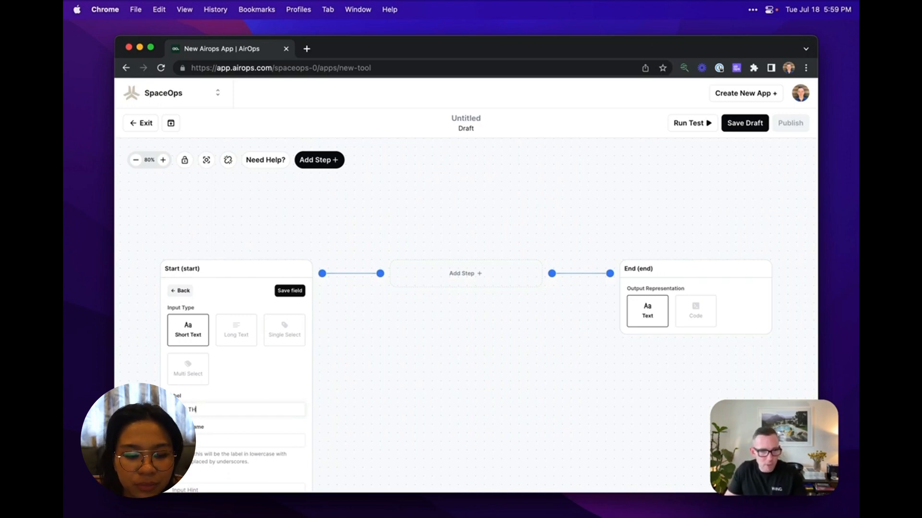
text(H)
click(283, 291)
Add a second short text input labelled "Story Setting" to the Start step and save the field.
click(223, 334)
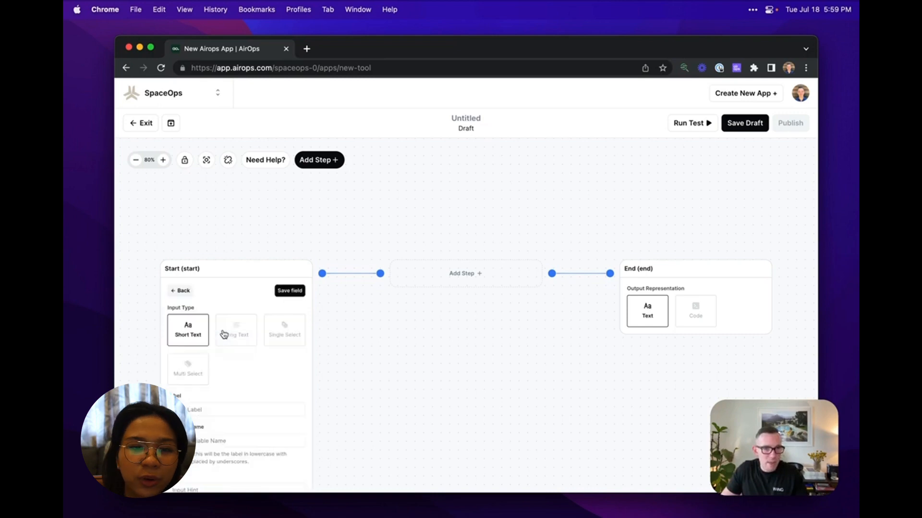
click(208, 409)
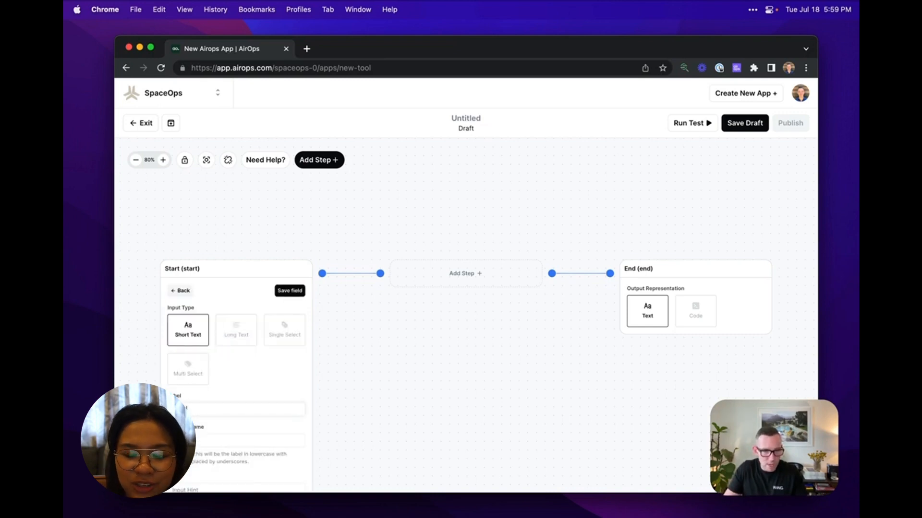
text(Story Setting)
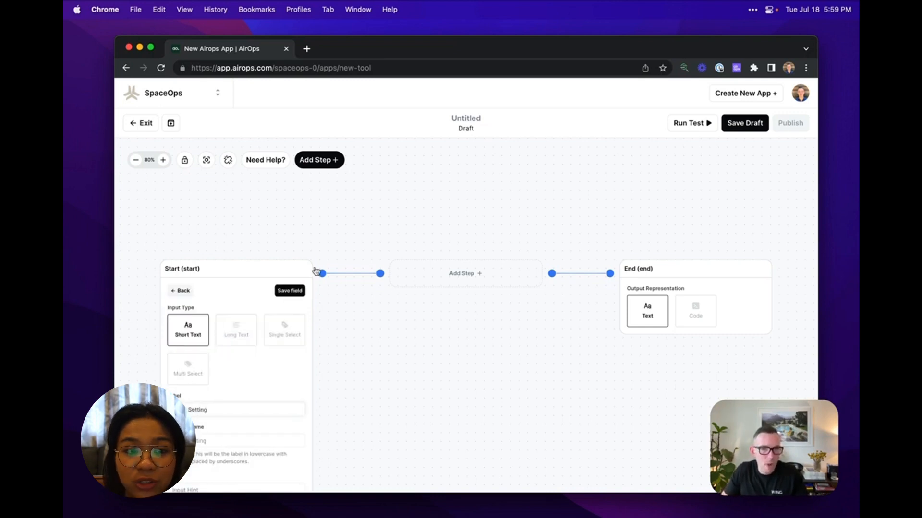
click(291, 291)
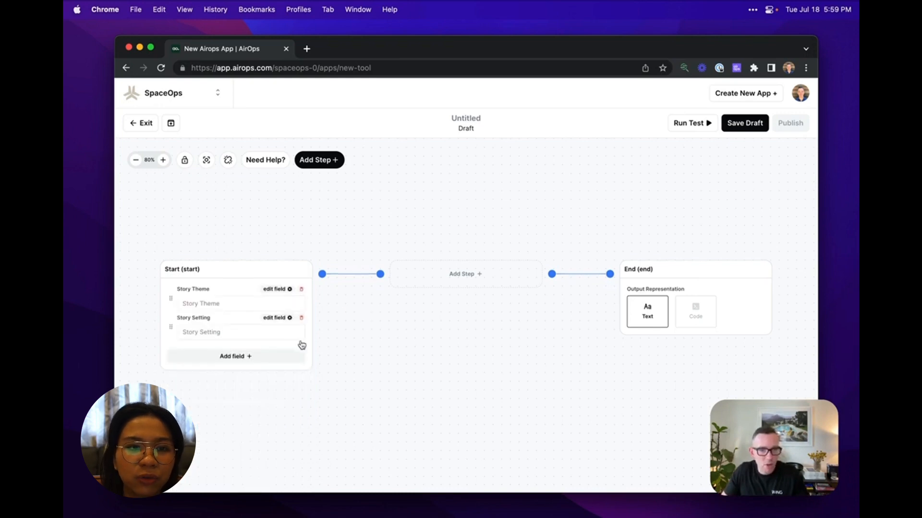
click(277, 318)
drag(358, 424, 370, 407)
click(175, 278)
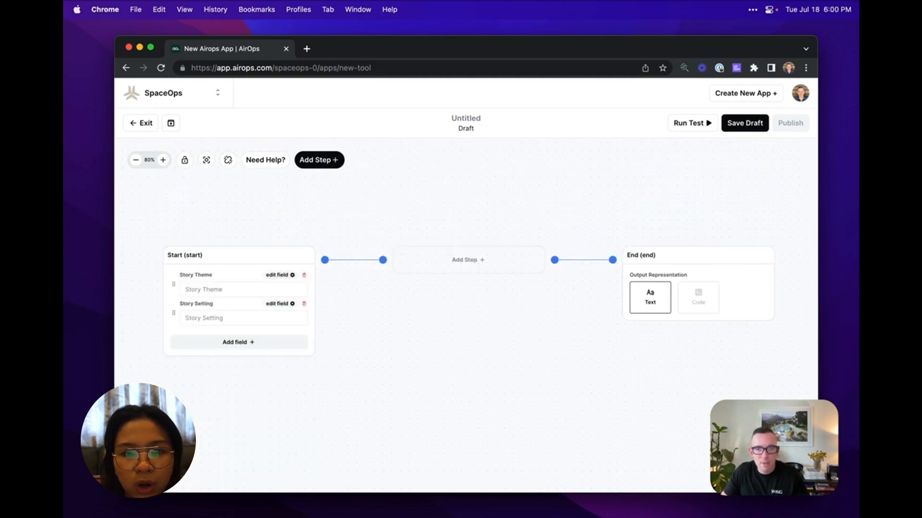
Add an LLM step between the Start and End steps of the workflow.
click(456, 267)
scroll(367, 192, down, 3)
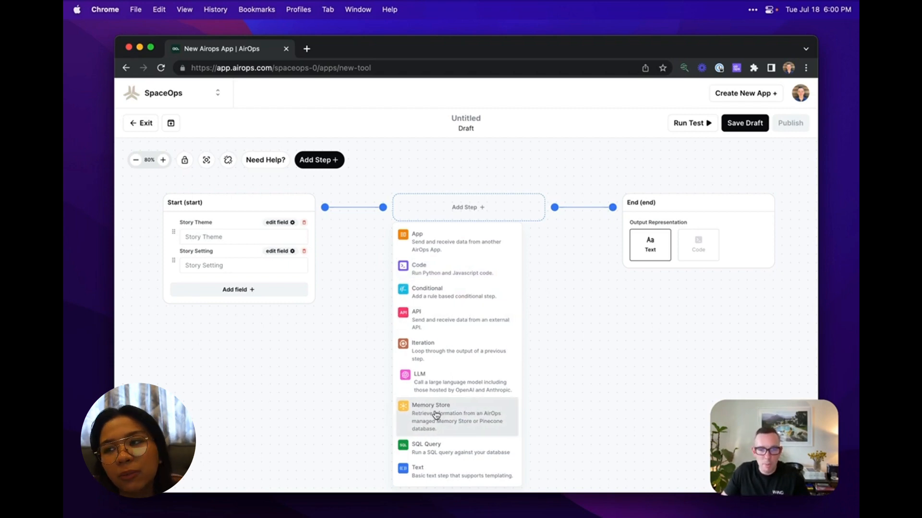
click(440, 380)
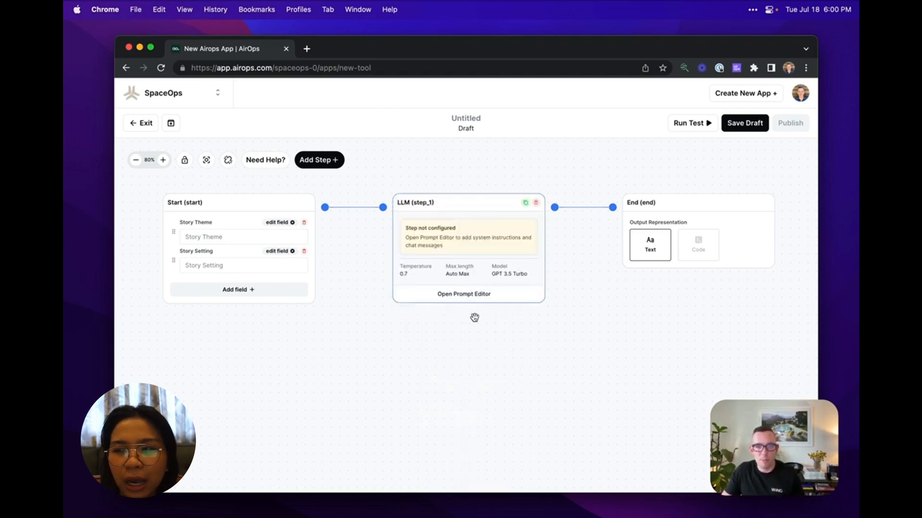
Open the LLM step's prompt editor and set its AI model to Claude.
drag(473, 315, 457, 340)
click(458, 321)
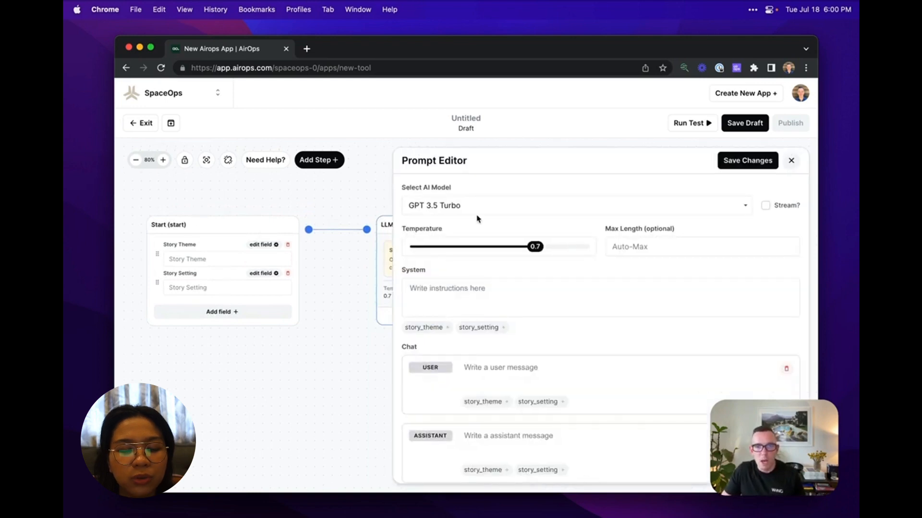
click(742, 204)
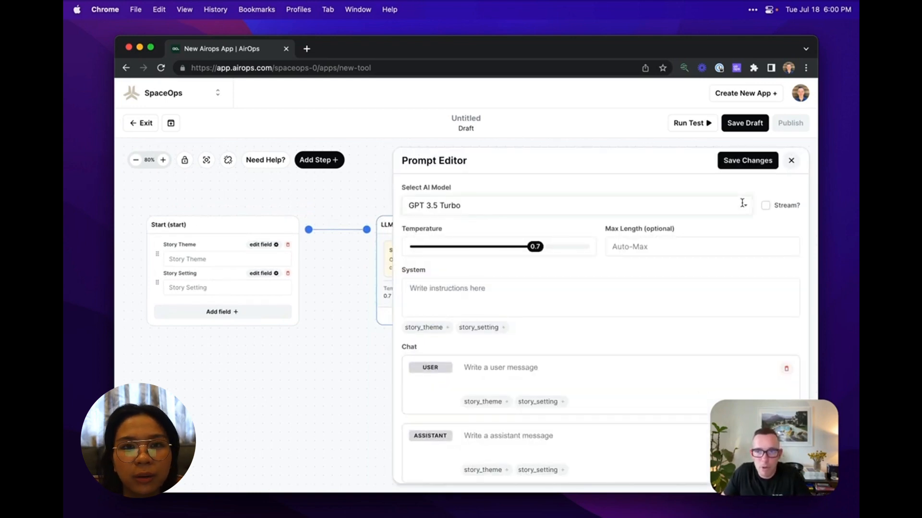
click(742, 203)
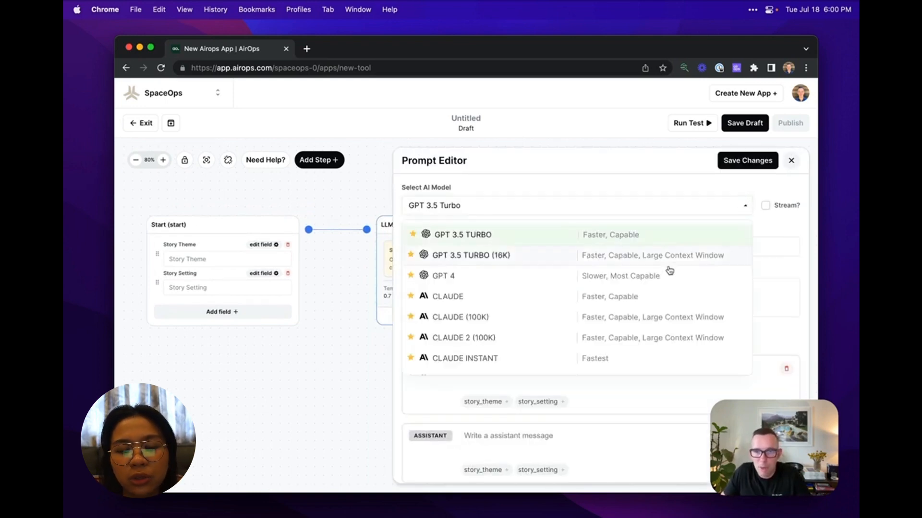
click(599, 296)
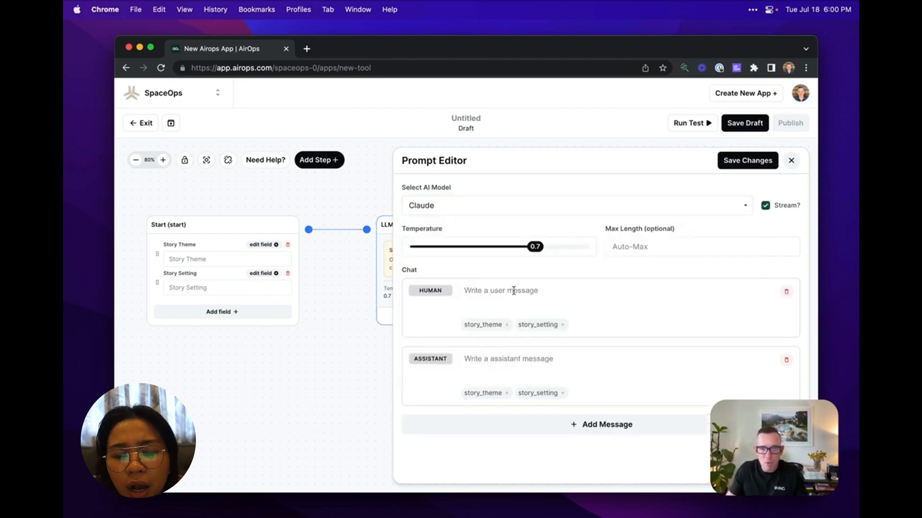
Write the human message "You are an expert story writer. Please write a story about theme" followed by the story_theme variable.
text(You are )
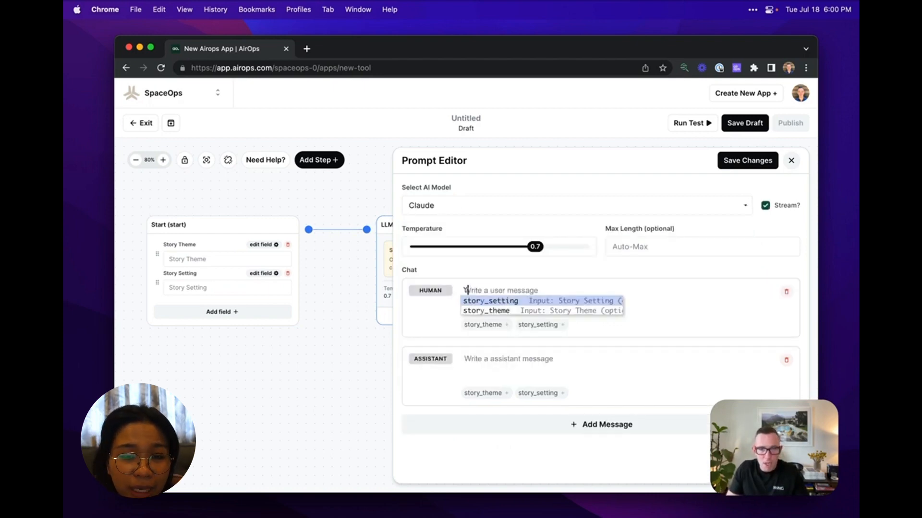
text(an expert st)
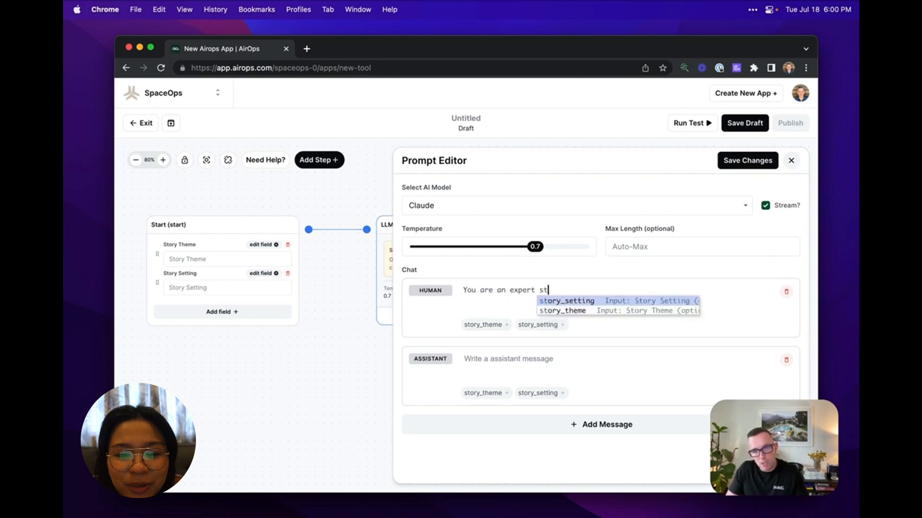
text(ory writer. Please w)
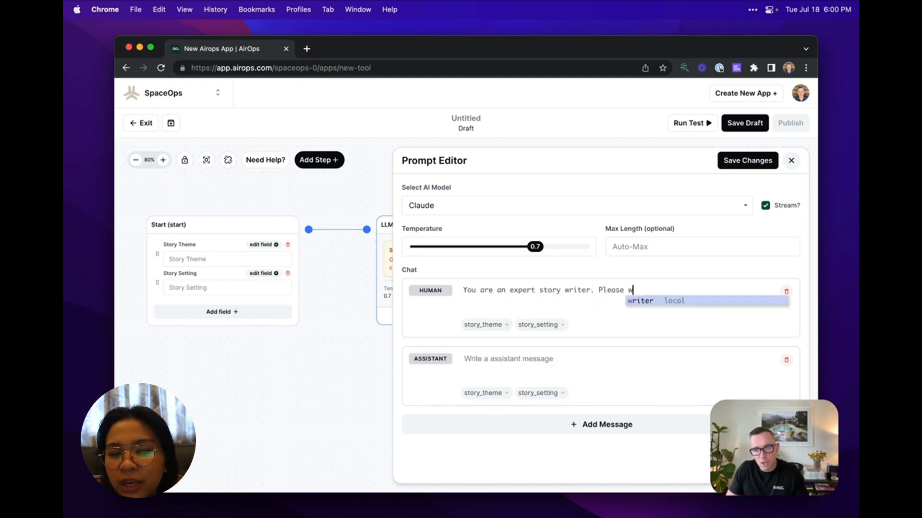
text(rite a story abo)
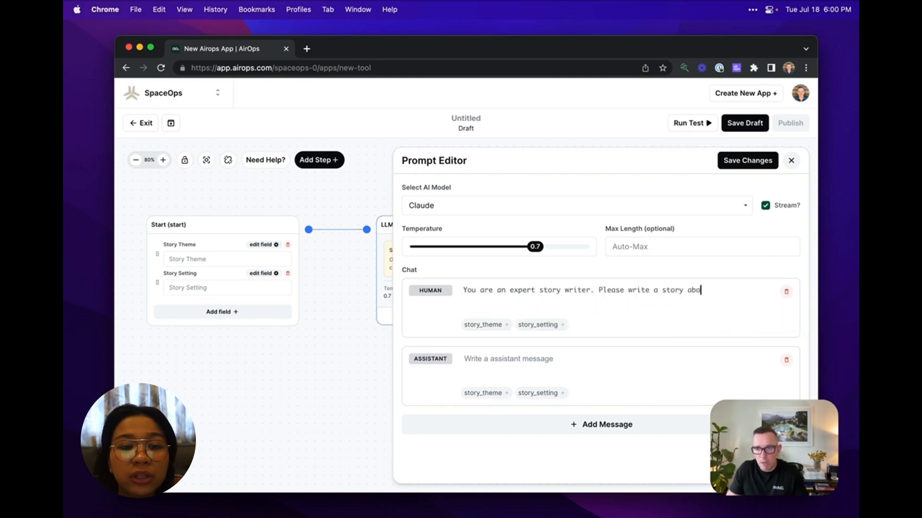
text(ut theme)
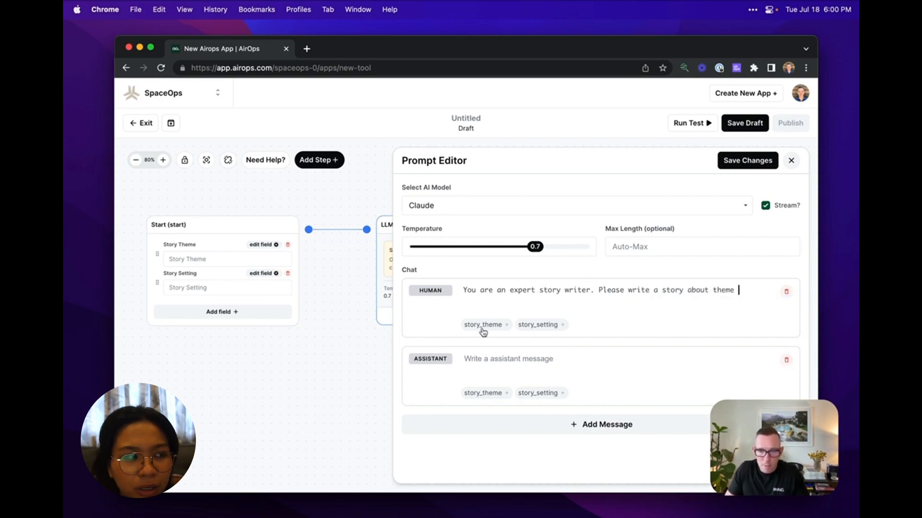
click(508, 325)
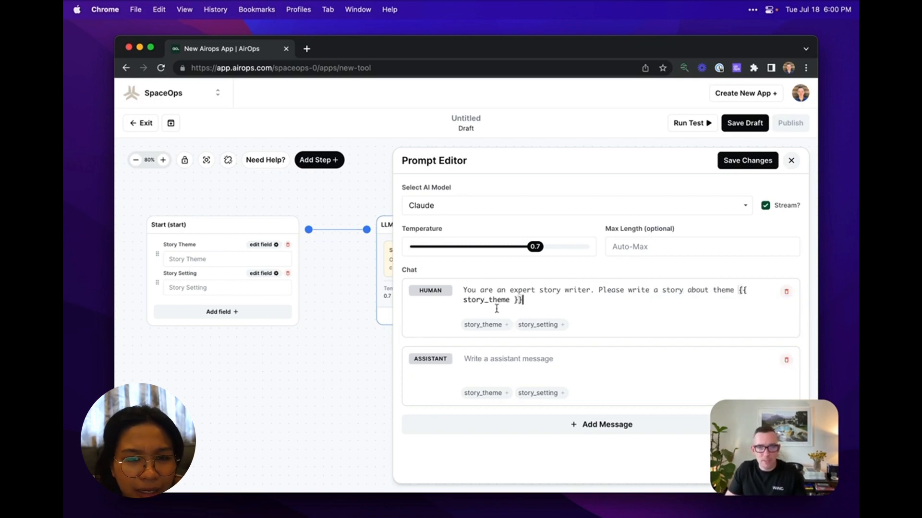
Continue the human message with ", and please set the story in the location" and insert the story_setting variable.
text(, an)
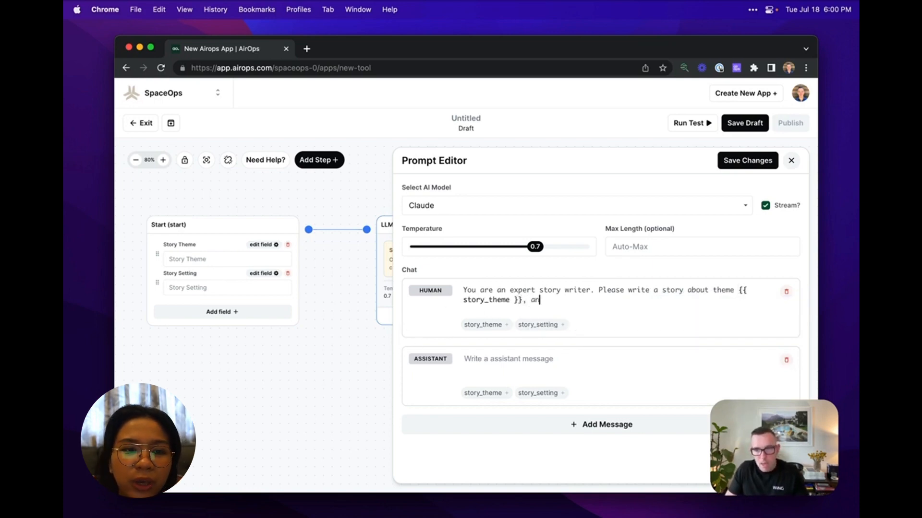
text(d please set the story in the location)
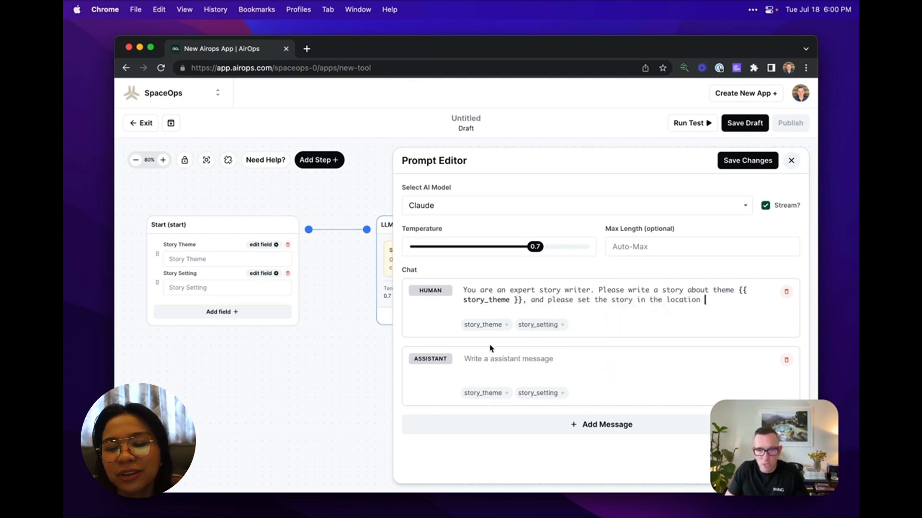
click(563, 325)
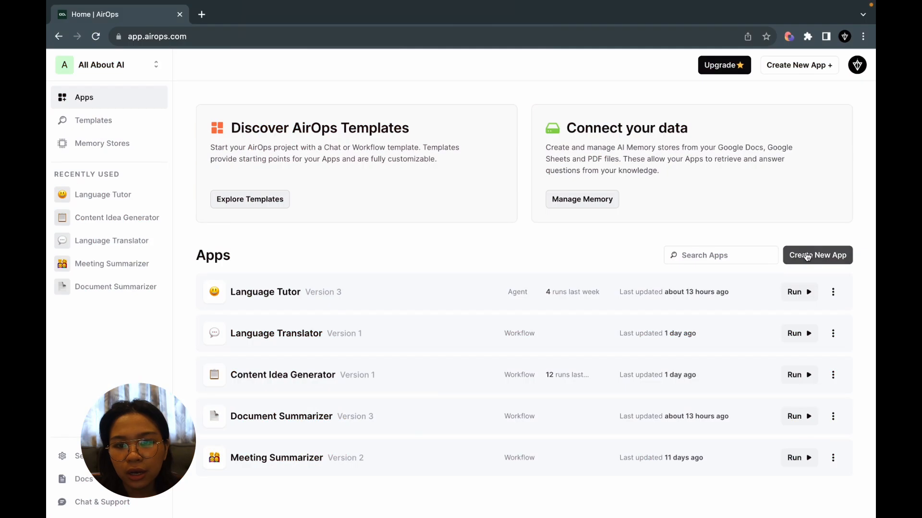
Create a new app from the Blank Workflow template in the AirOps template library.
click(93, 120)
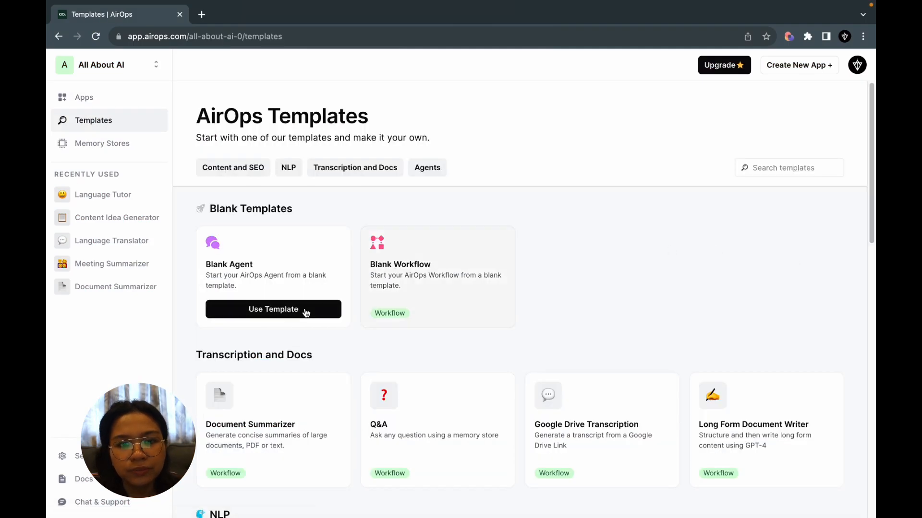
mouse_move(446, 278)
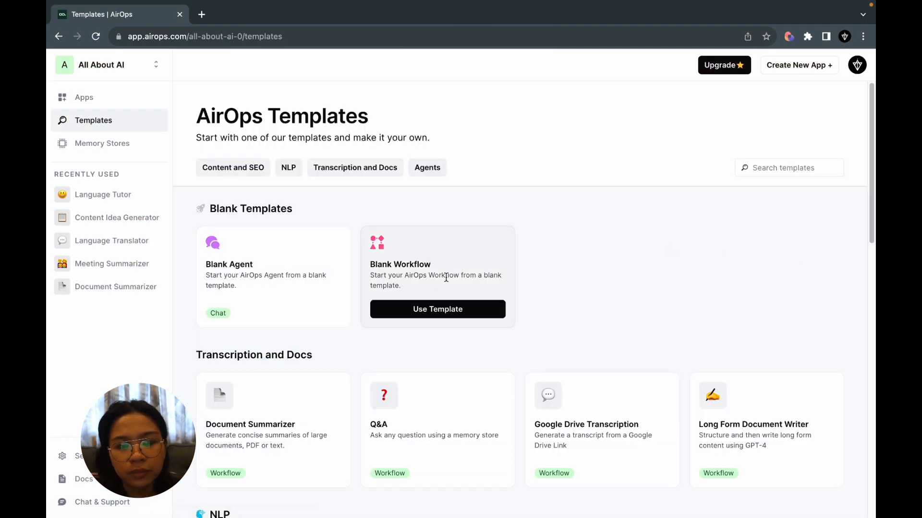
click(436, 309)
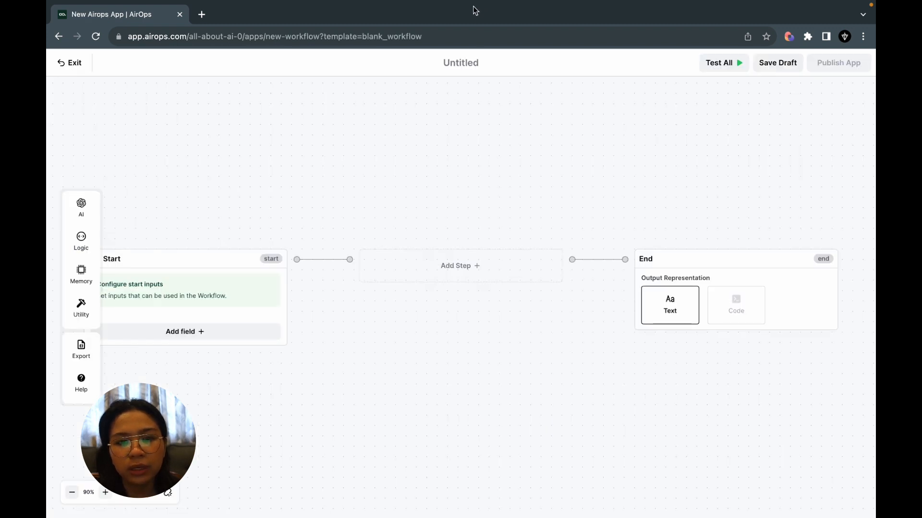
Rename the untitled workflow "Minutes of the Meeting".
click(463, 63)
text(M)
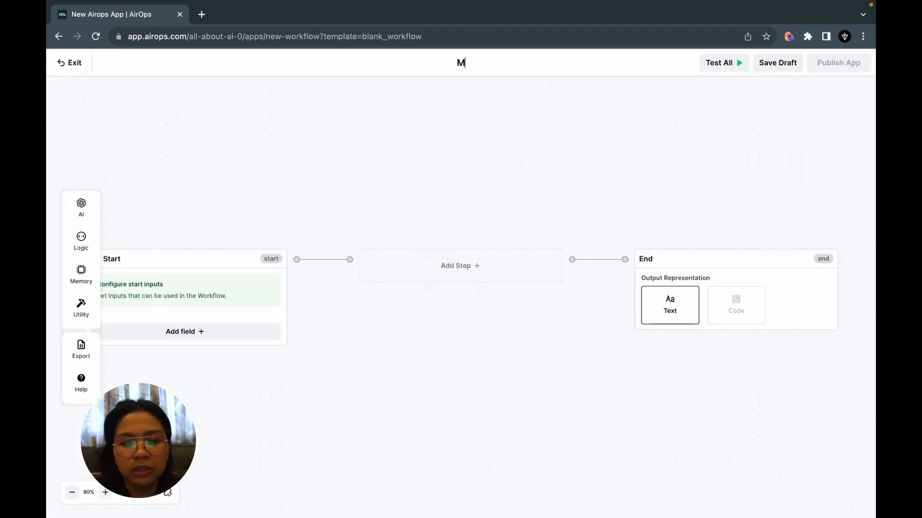
text(inutes of the Meeting)
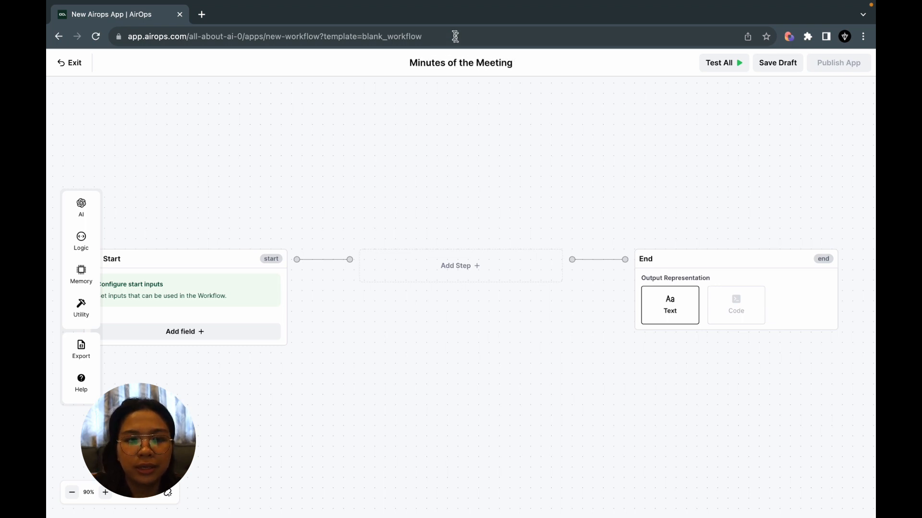
Add an input field to the Start step and set its input type to File Media.
click(352, 143)
drag(352, 144, 493, 107)
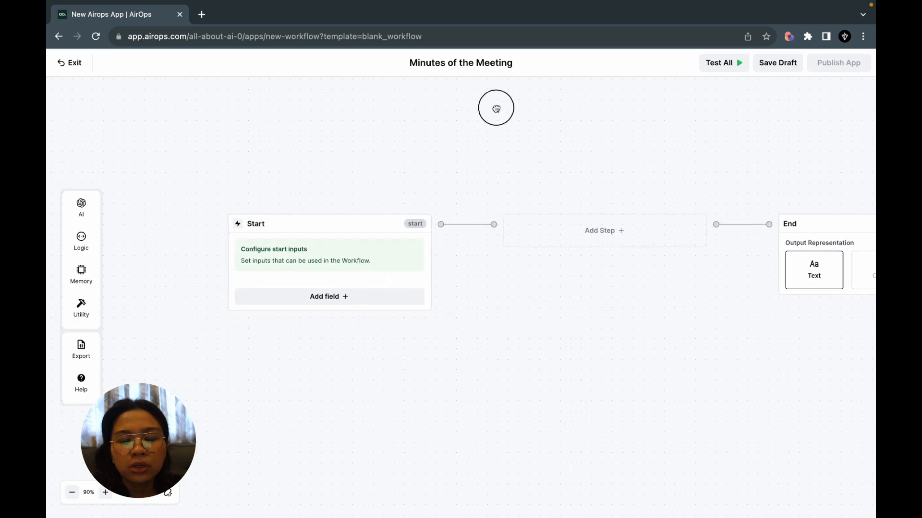
scroll(406, 295, up, 5)
scroll(405, 295, down, 3)
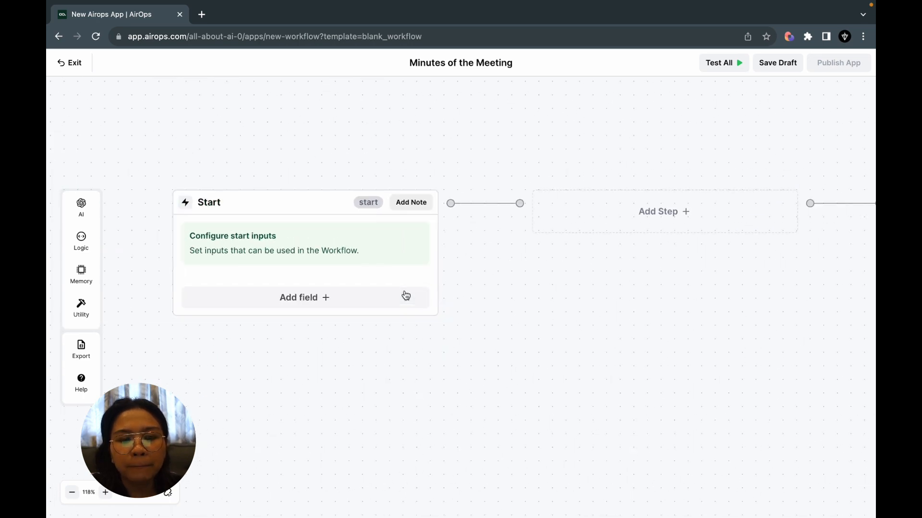
drag(381, 354, 453, 305)
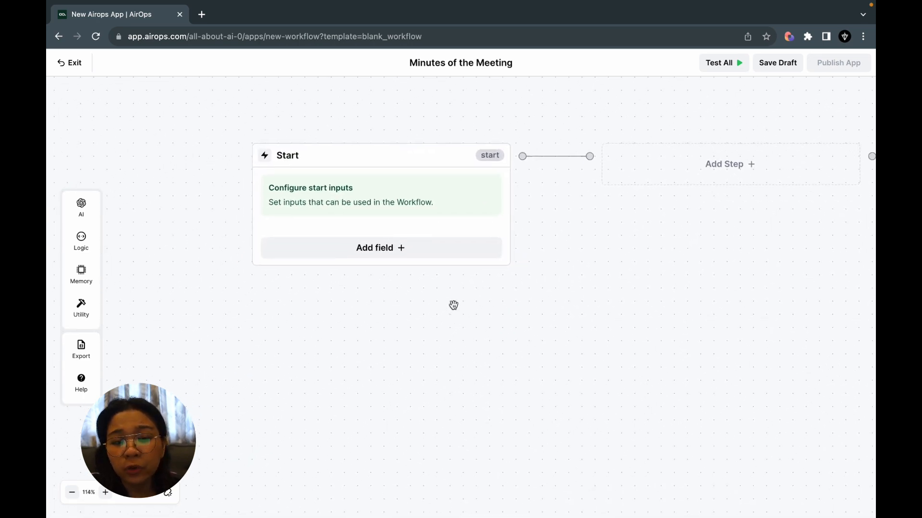
click(408, 256)
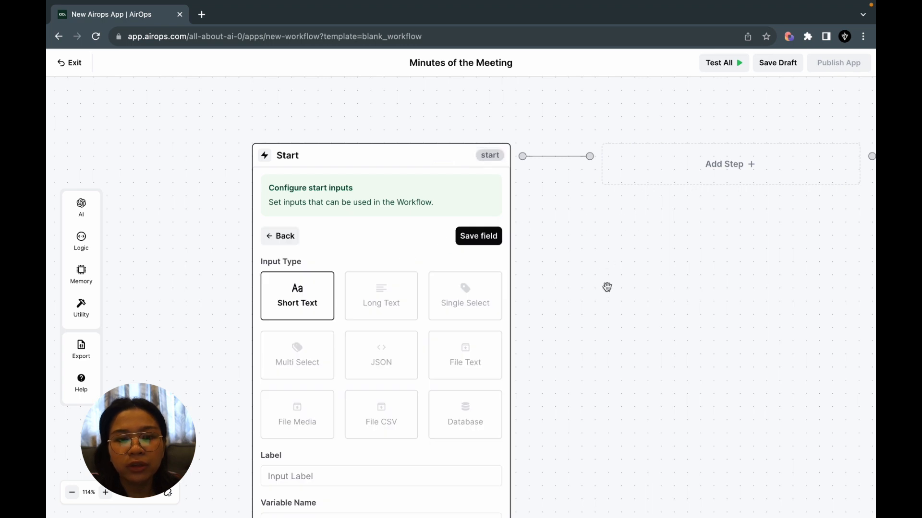
drag(606, 286, 607, 220)
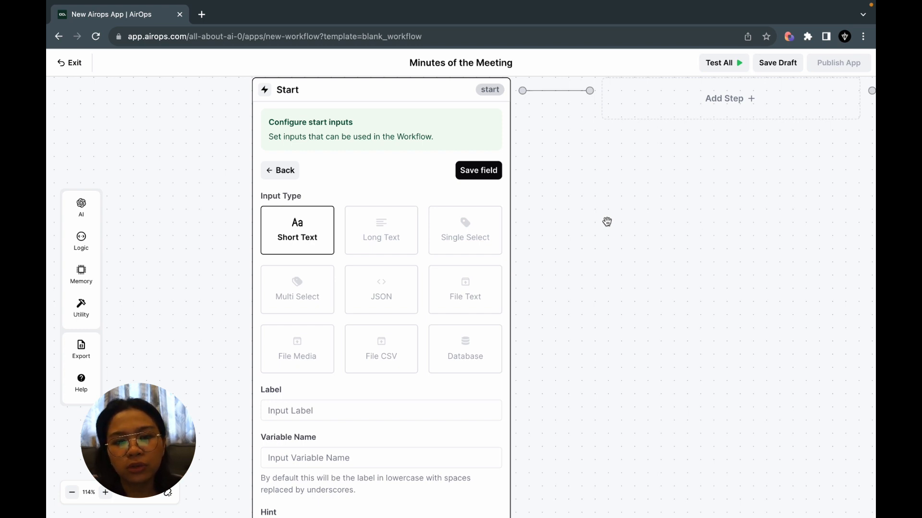
click(297, 353)
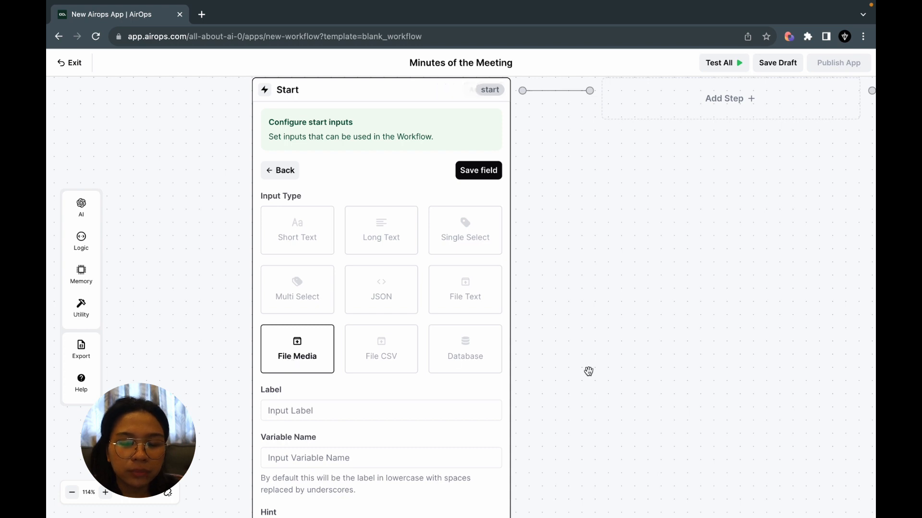
Label the media file input "Meeting Recording", make it required, and save the field.
drag(588, 370, 590, 289)
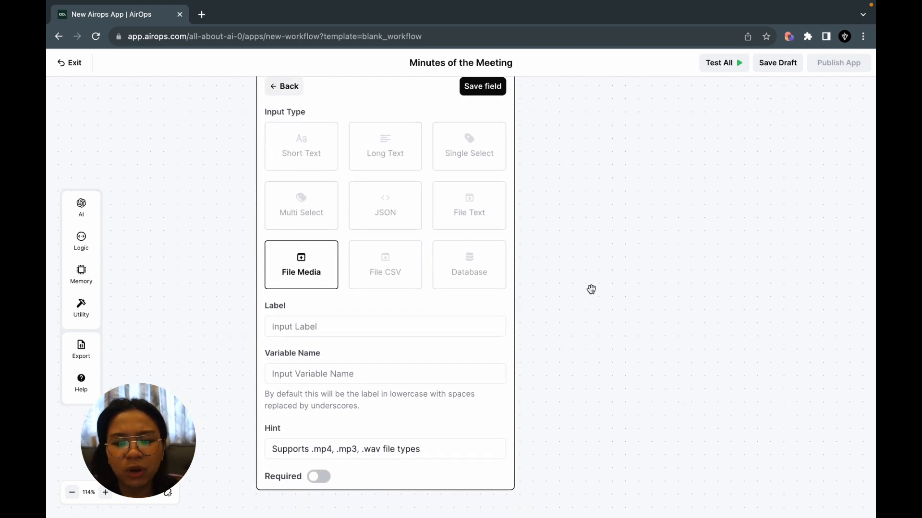
click(407, 330)
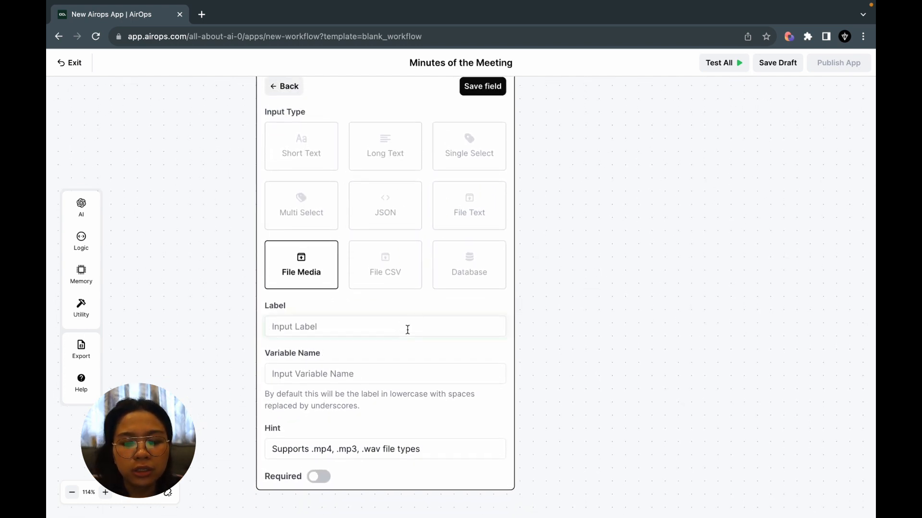
text(Meeting R)
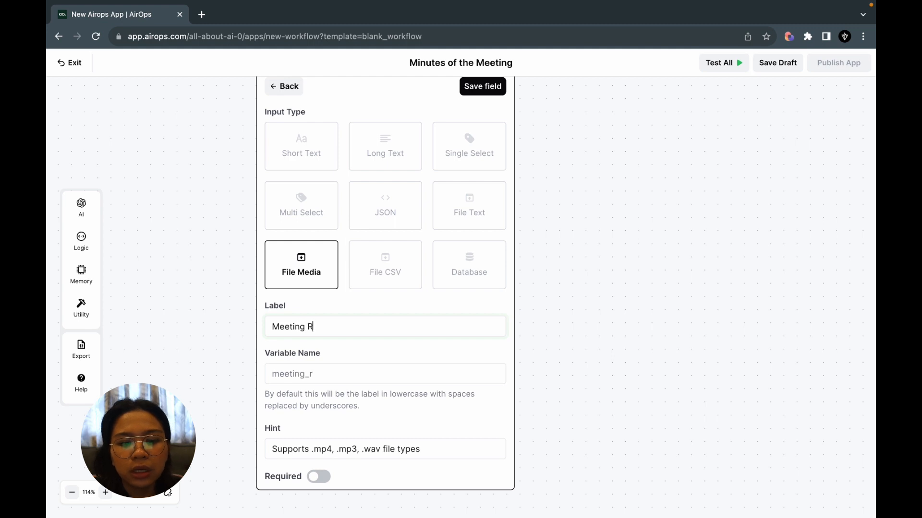
text(ecording)
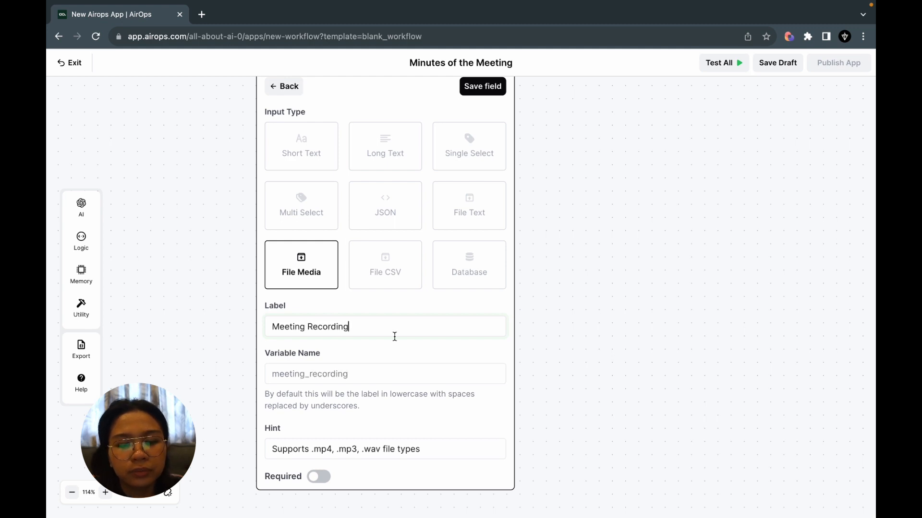
click(318, 477)
scroll(560, 318, up, 3)
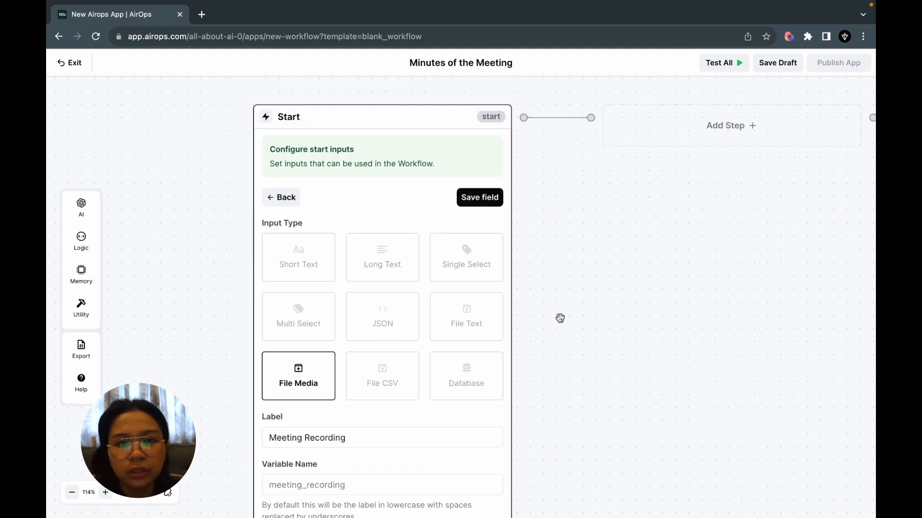
click(481, 197)
Add an AI Transcription step between the Start and End steps of the workflow.
drag(597, 245, 358, 255)
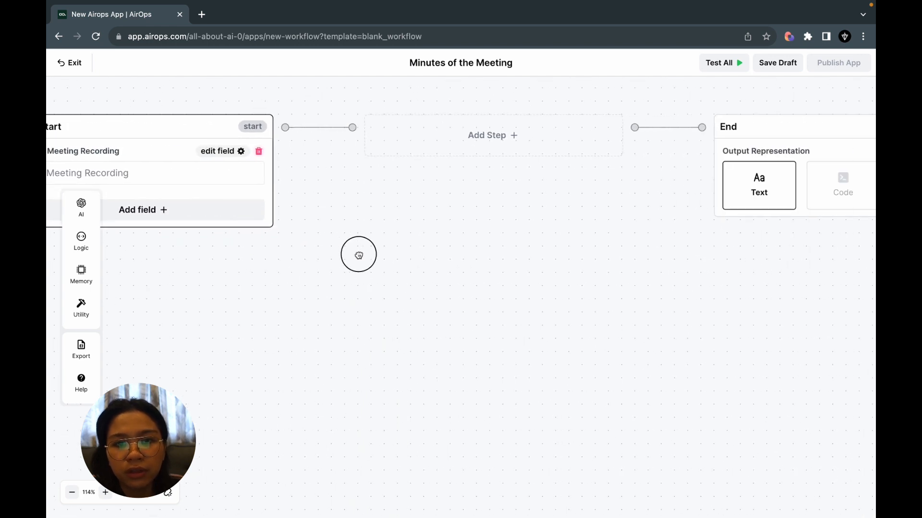
click(463, 130)
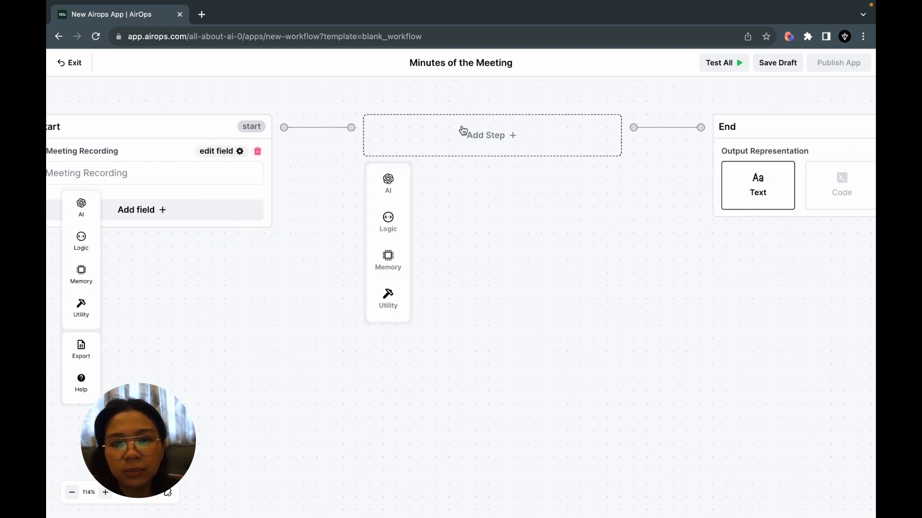
mouse_move(393, 183)
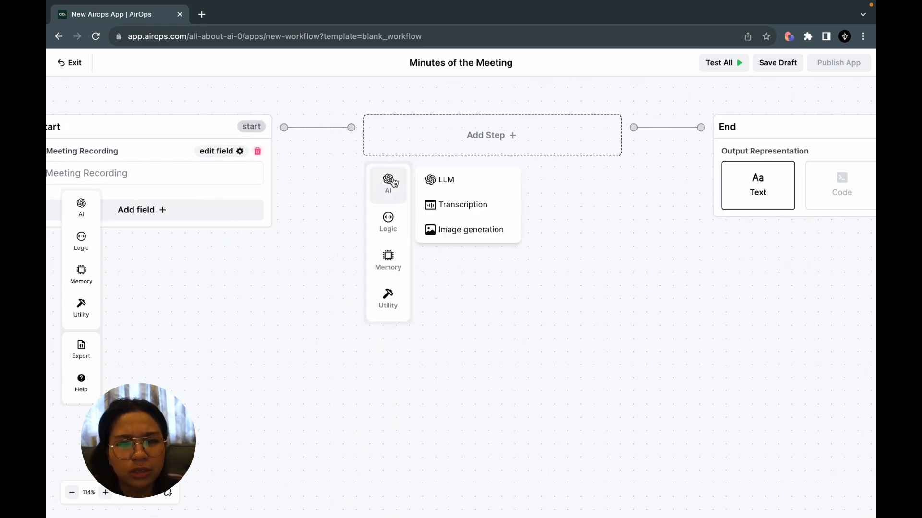
click(453, 206)
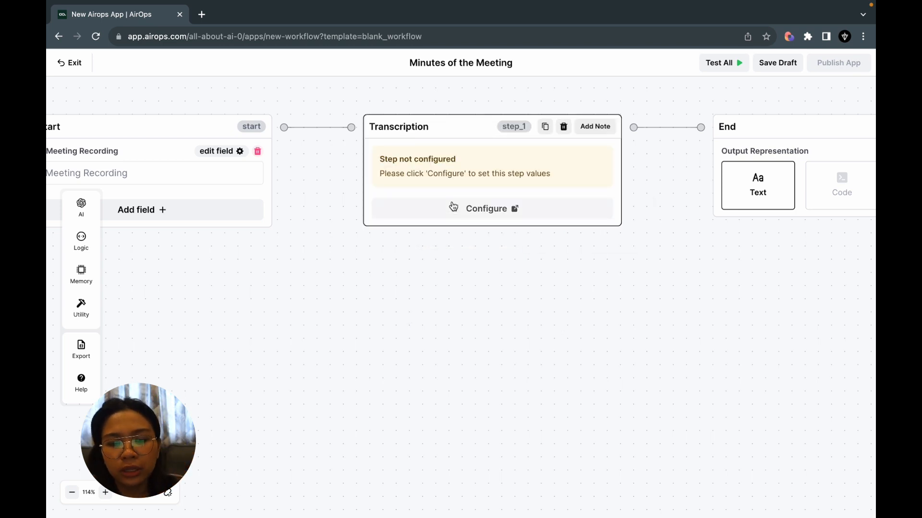
Configure the Transcription step with Deepgram Whisper Large, the meeting_recording variable as file and Multiple Speakers enabled, and save the changes.
click(484, 210)
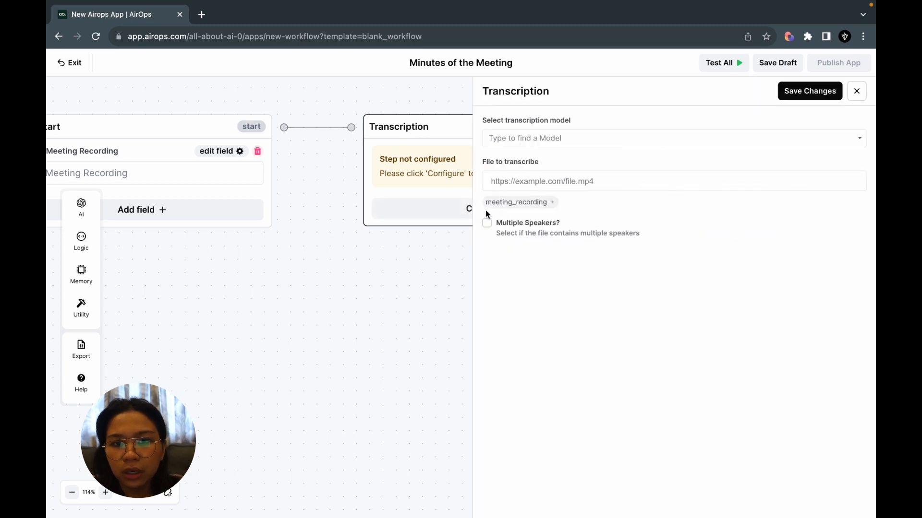
click(540, 139)
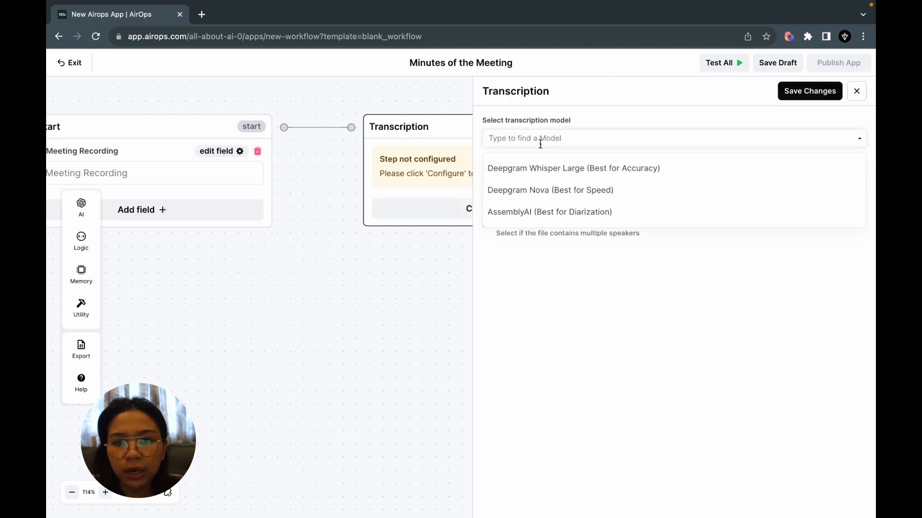
click(522, 169)
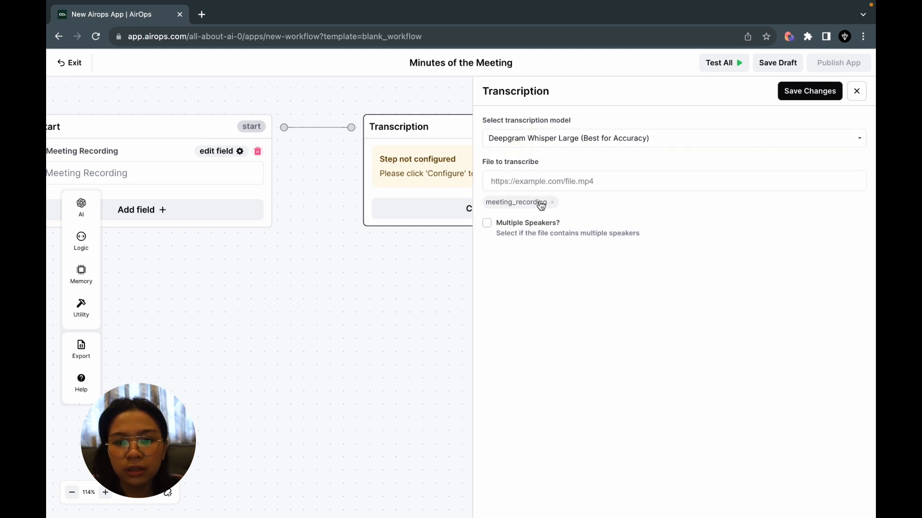
drag(304, 257, 399, 248)
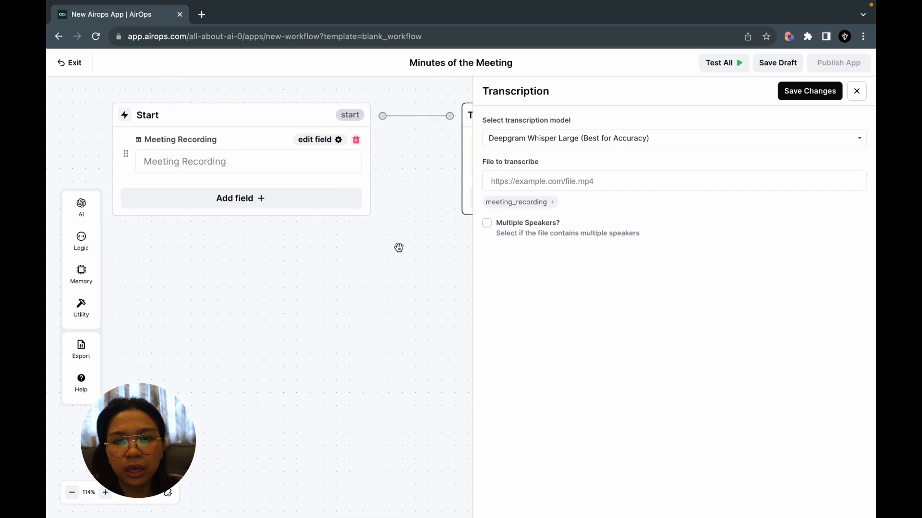
click(520, 207)
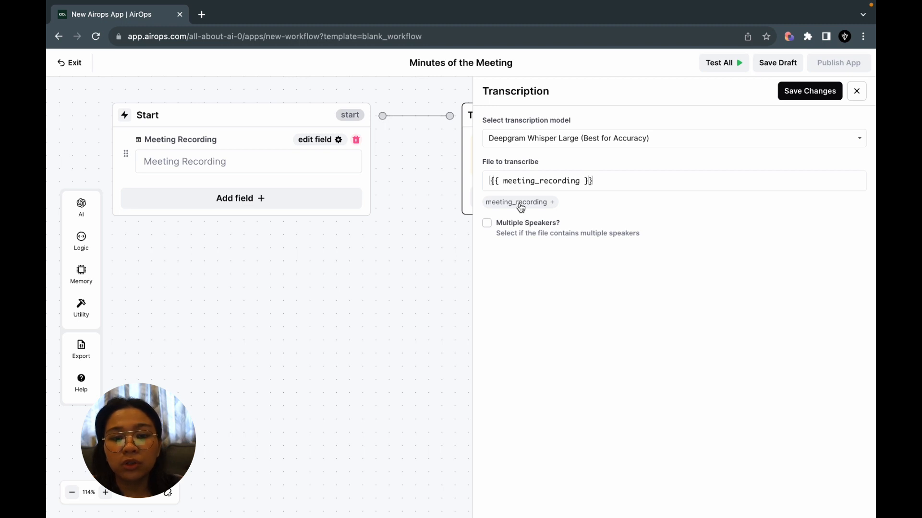
click(487, 224)
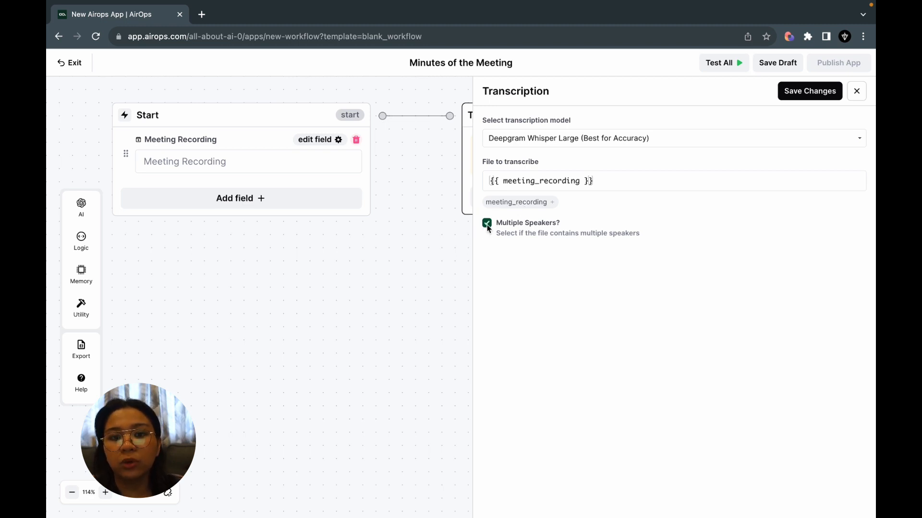
click(809, 90)
Test the whole workflow with an uploaded MP4 file as the Meeting Recording.
drag(586, 313, 415, 329)
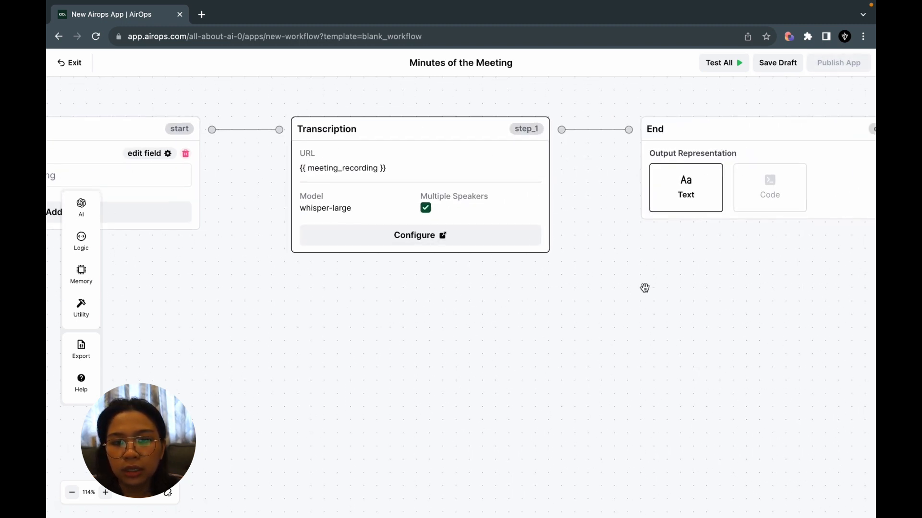
drag(644, 288, 479, 308)
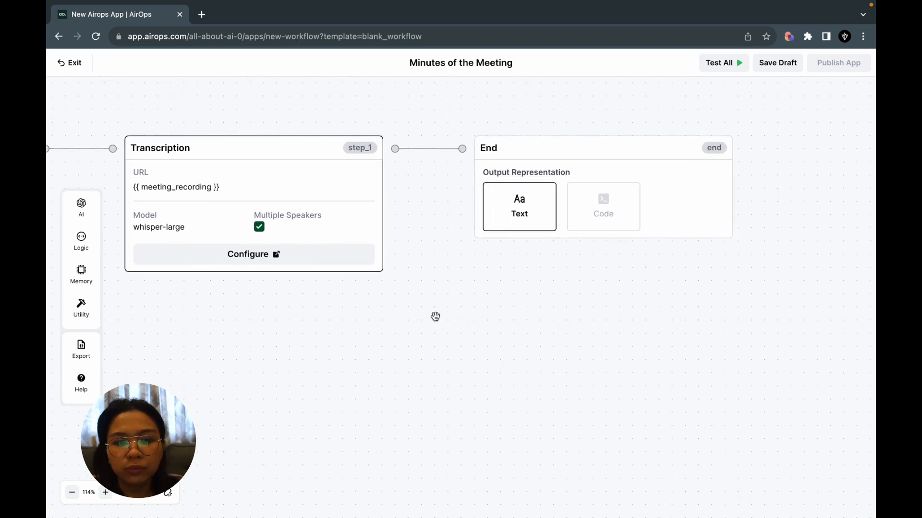
click(722, 72)
click(531, 143)
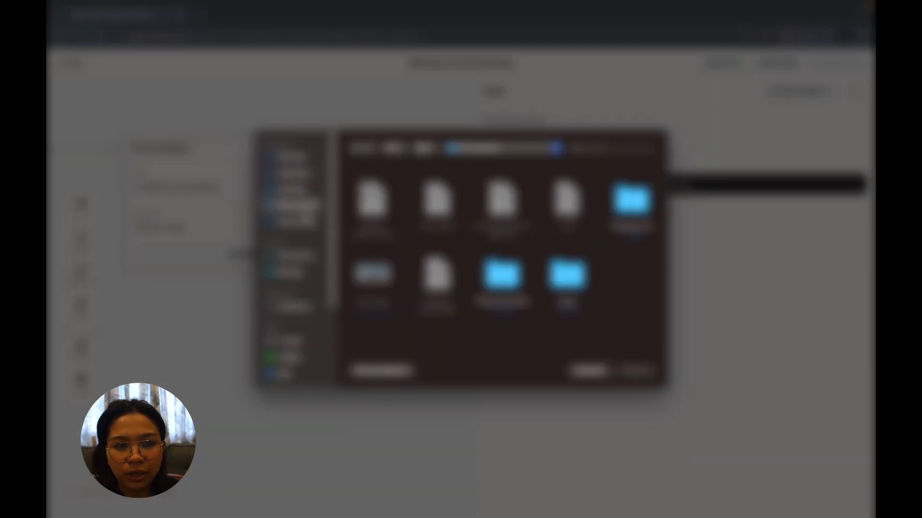
click(297, 222)
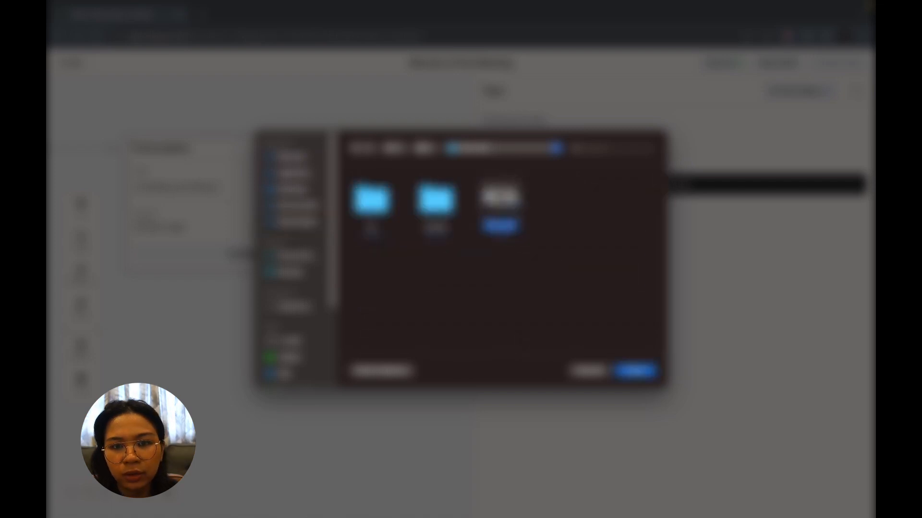
double_click(515, 195)
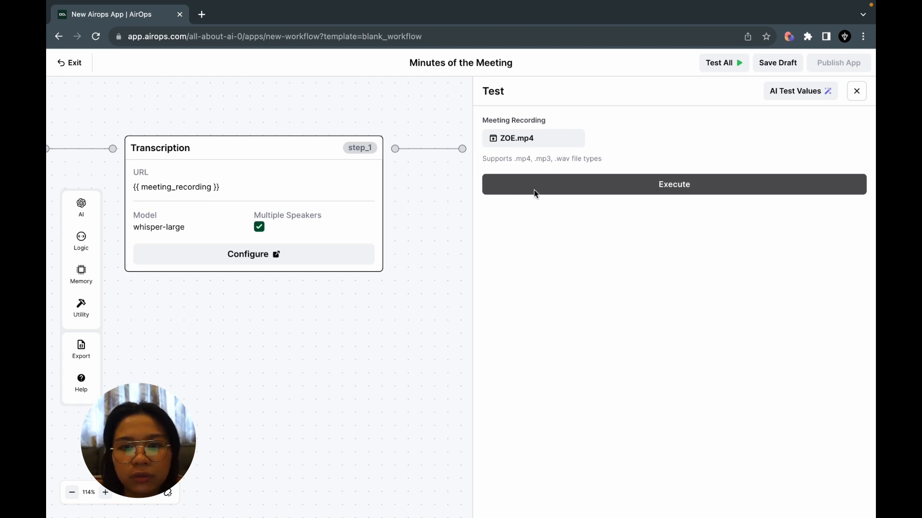
click(534, 191)
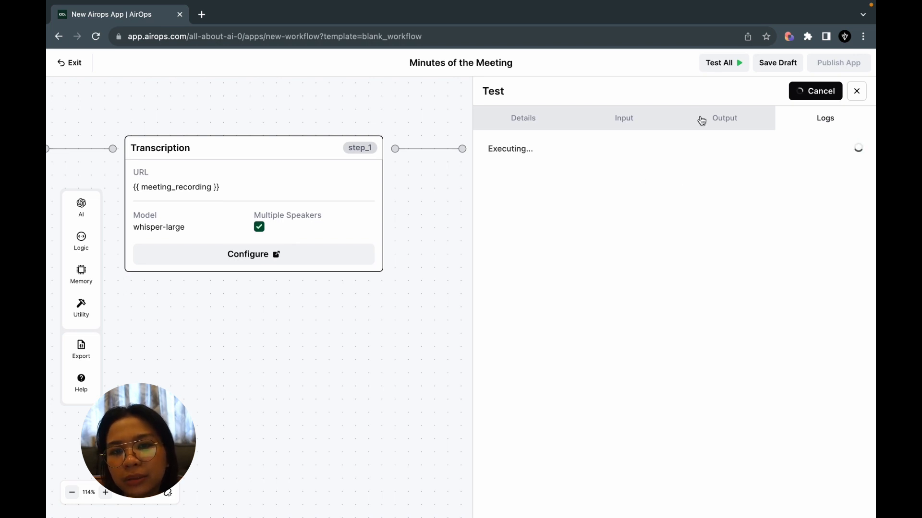
Check the running test's details, input, output and logs.
click(543, 124)
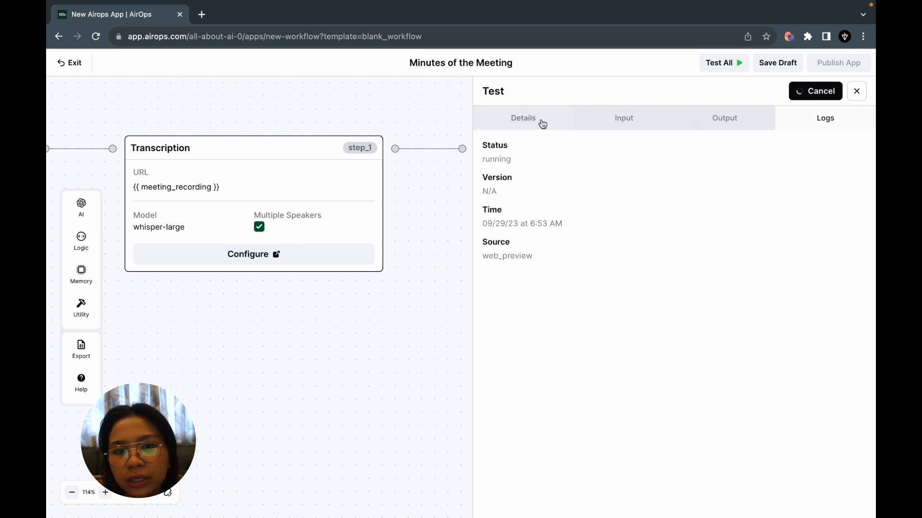
click(597, 127)
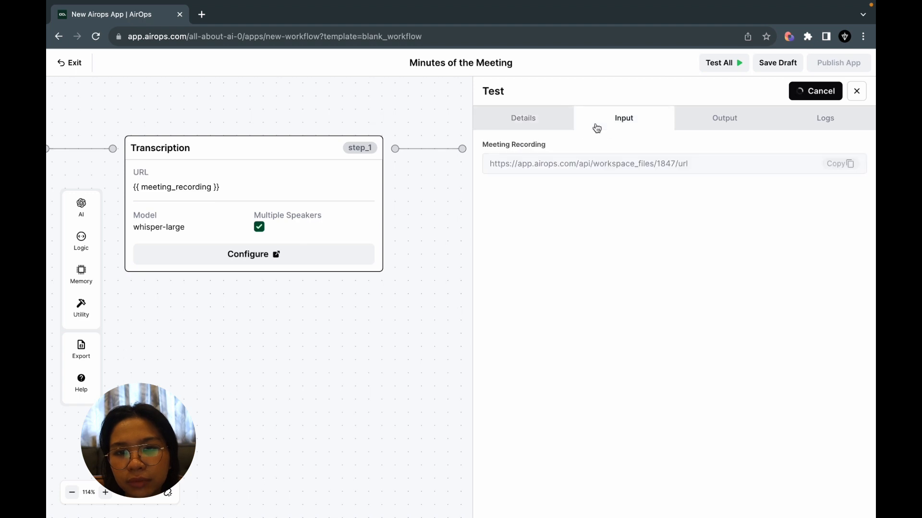
click(701, 126)
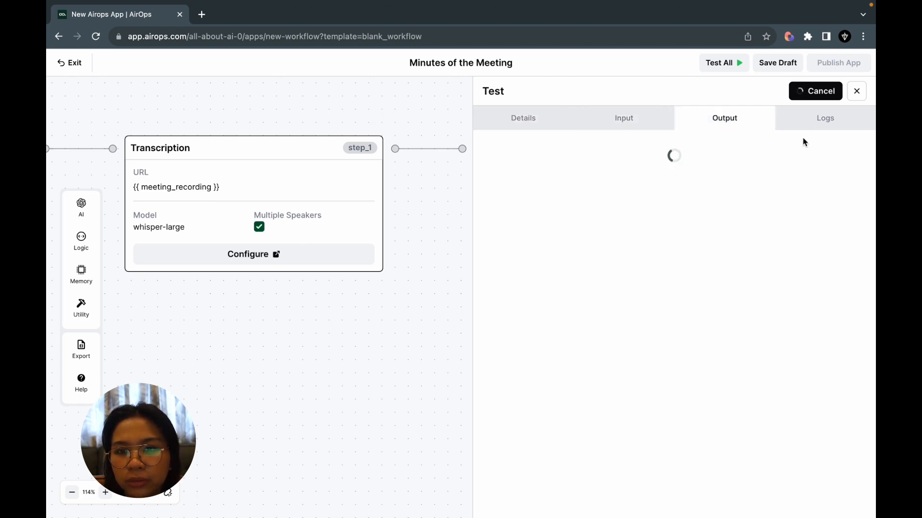
click(808, 125)
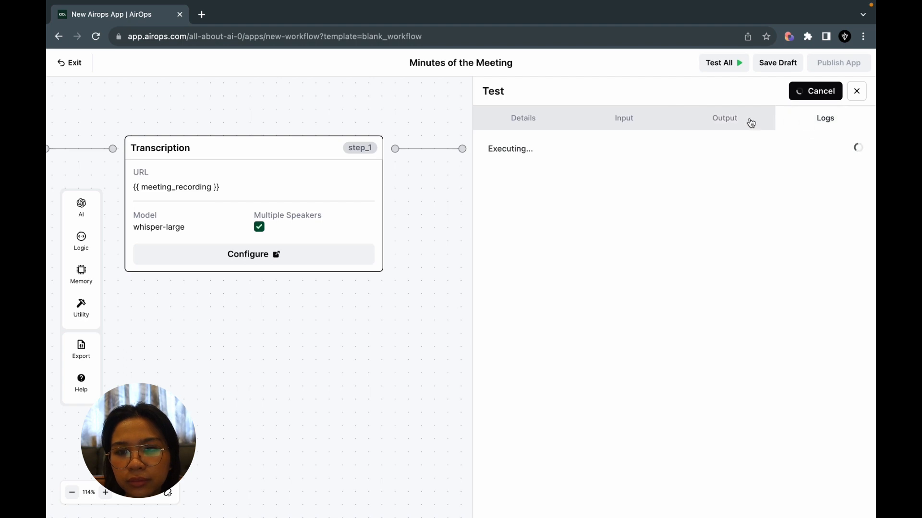
Read through the speaker-labelled transcript in the test output.
click(729, 126)
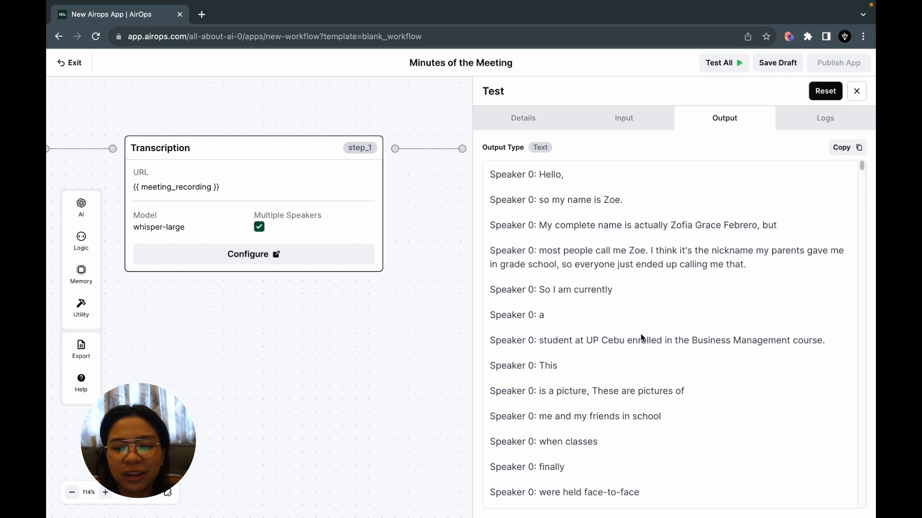
scroll(641, 337, down, 20)
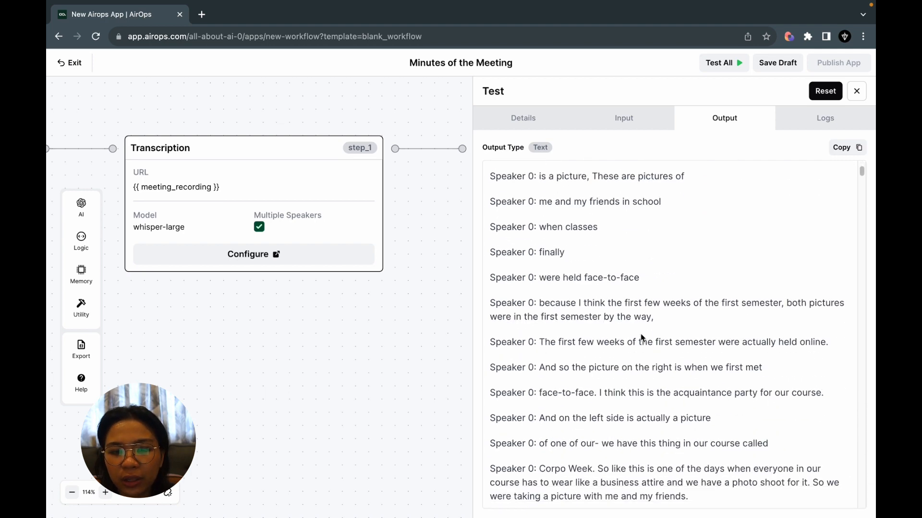
scroll(641, 337, up, 5)
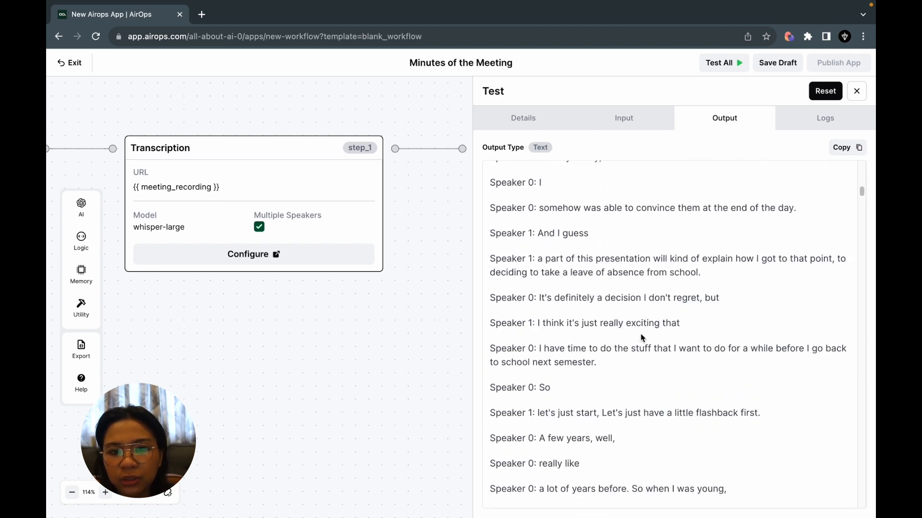
scroll(640, 337, down, 13)
scroll(640, 337, down, 15)
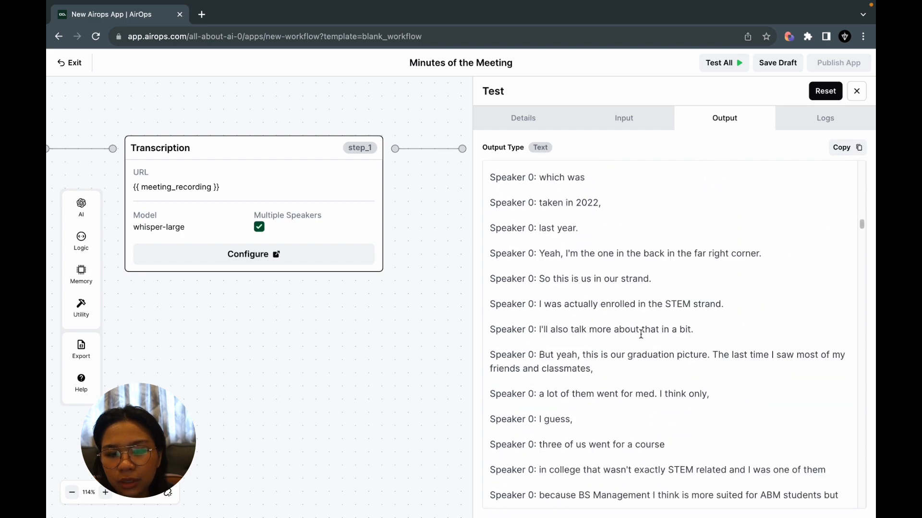
scroll(641, 338, down, 15)
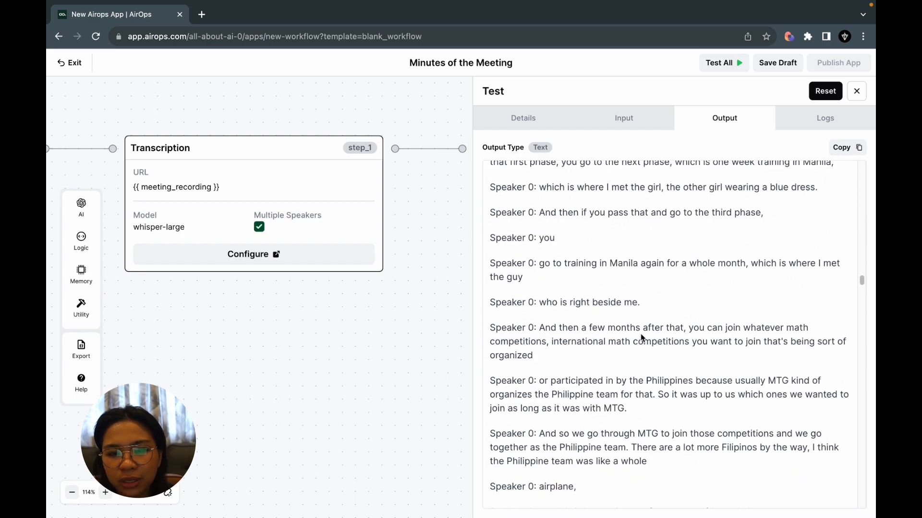
scroll(641, 333, down, 15)
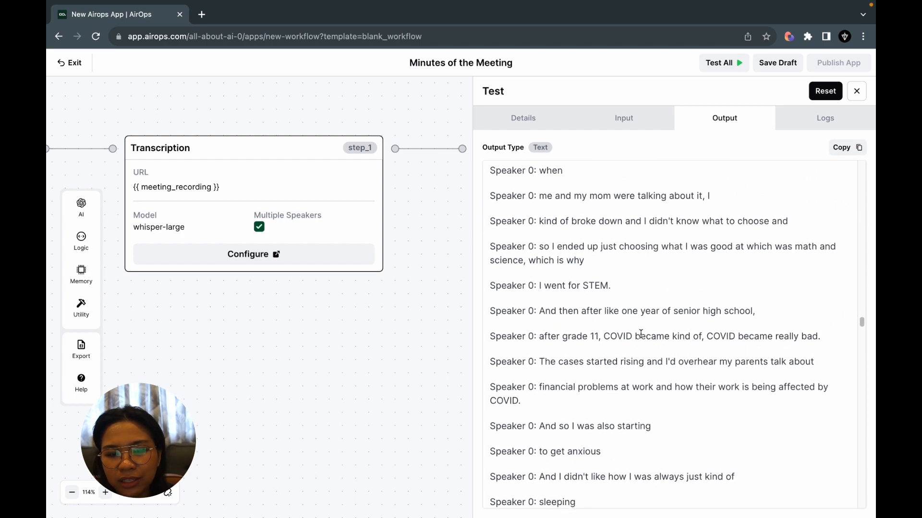
scroll(640, 333, down, 15)
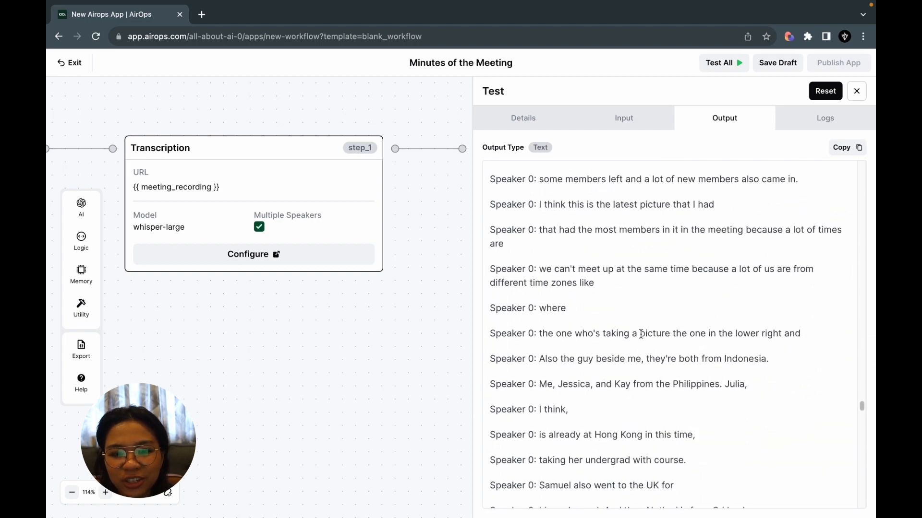
scroll(641, 336, down, 20)
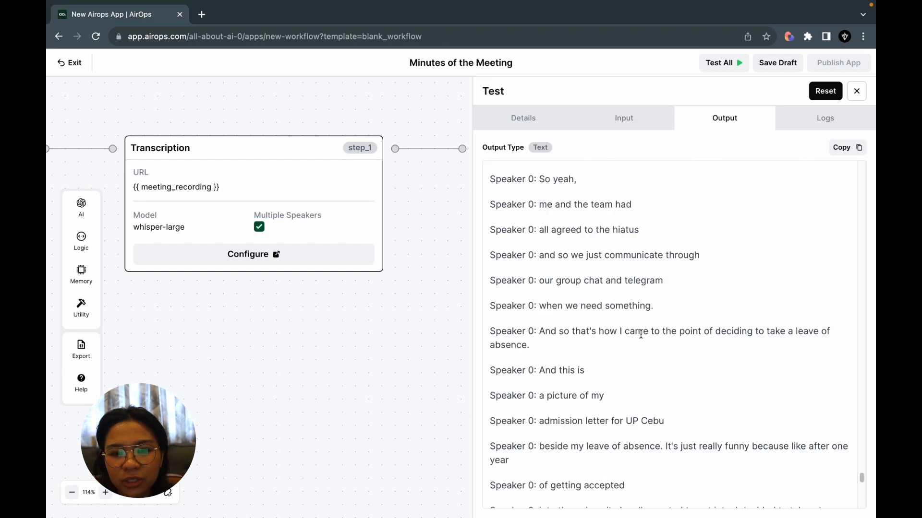
scroll(641, 336, up, 20)
scroll(641, 336, up, 20)
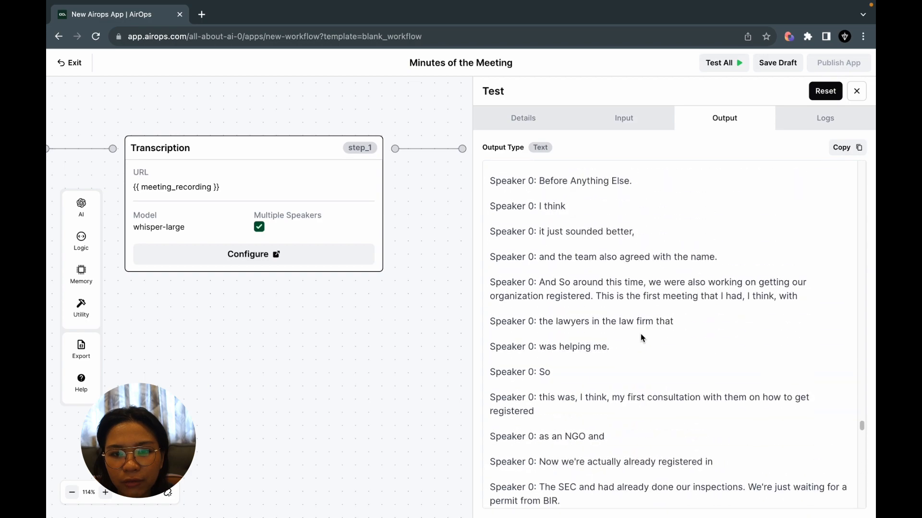
scroll(640, 333, up, 20)
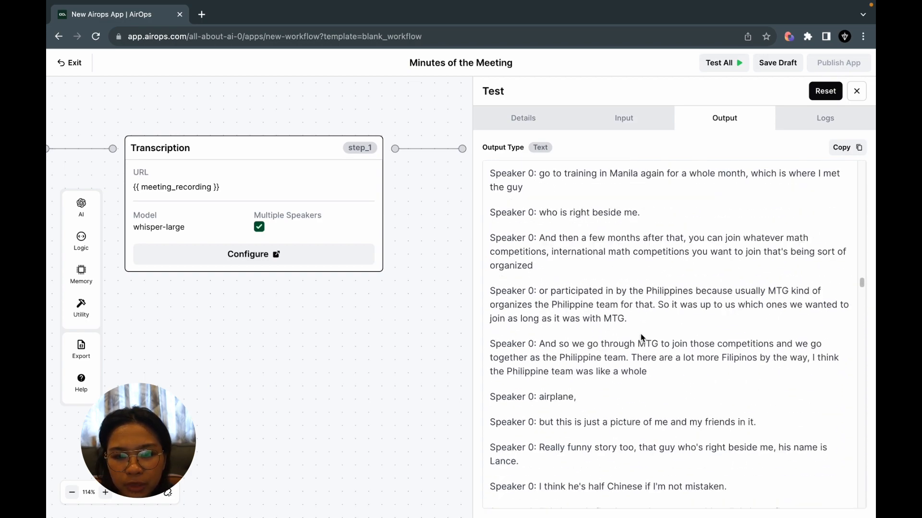
Return to the beginning of the transcript and close the test results.
scroll(641, 338, up, 15)
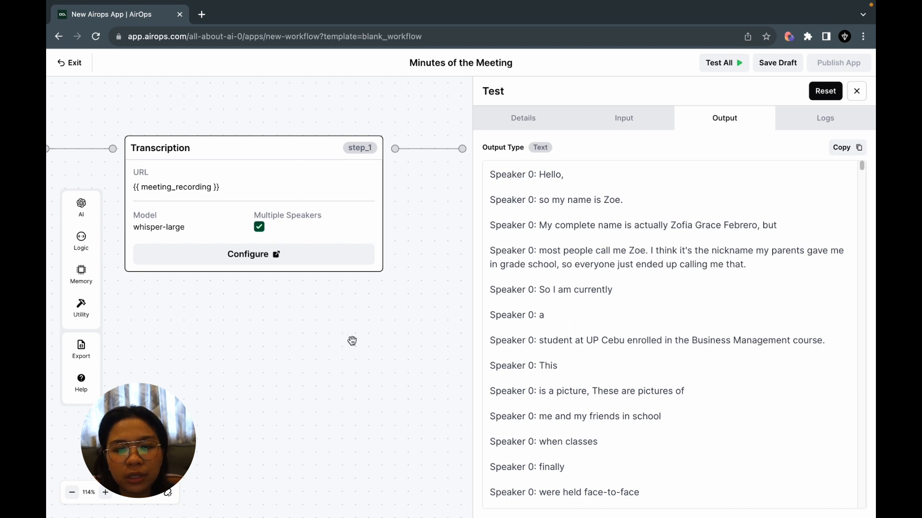
drag(352, 340, 442, 330)
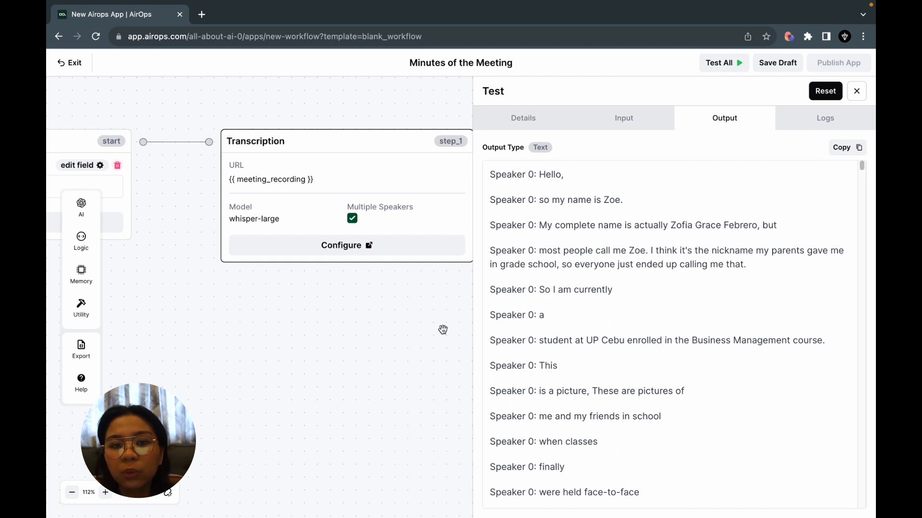
drag(354, 345, 247, 340)
click(863, 96)
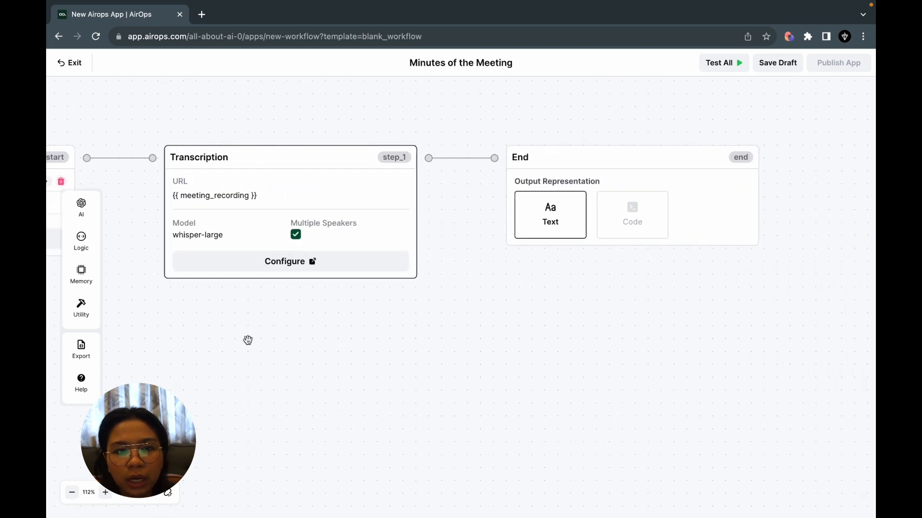
Remove the connection between Transcription and End, and move the End block farther away to make room between them.
click(462, 159)
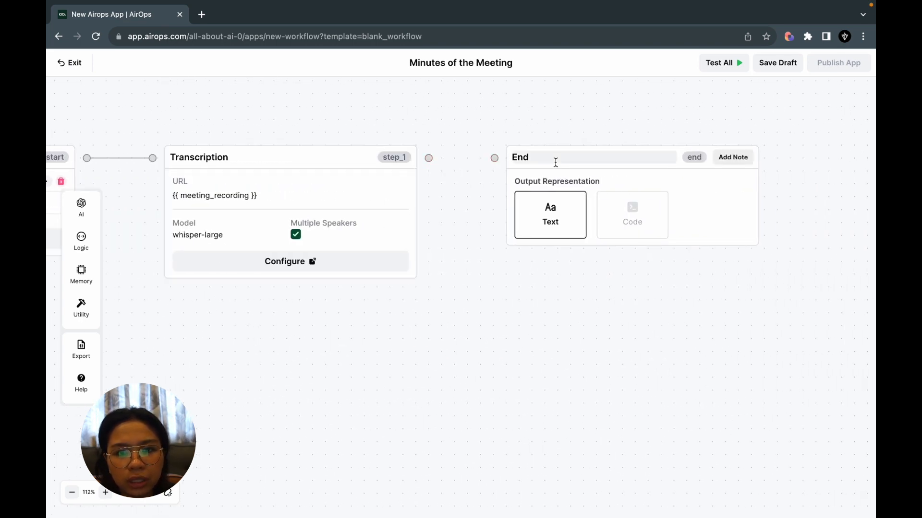
drag(613, 181, 843, 181)
drag(644, 222, 549, 224)
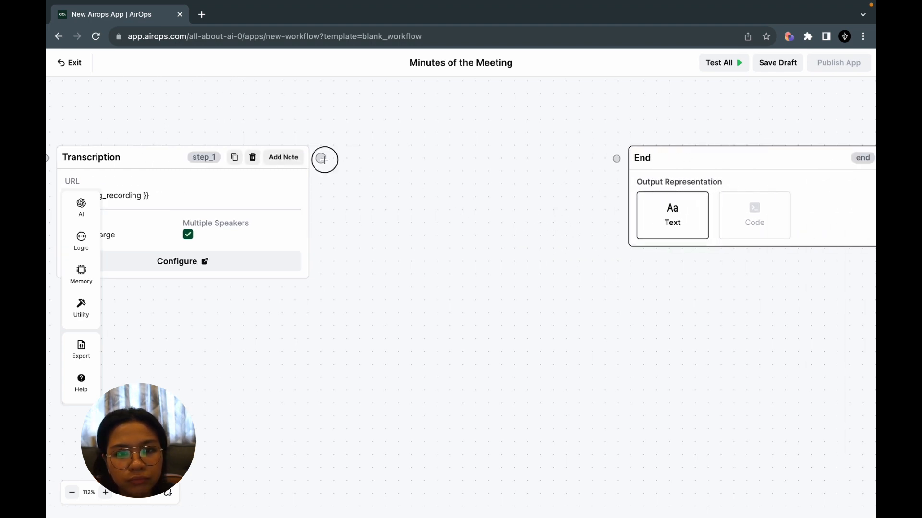
Add an App step between Transcription and End, spacing the blocks apart, and connect it to both.
mouse_move(88, 277)
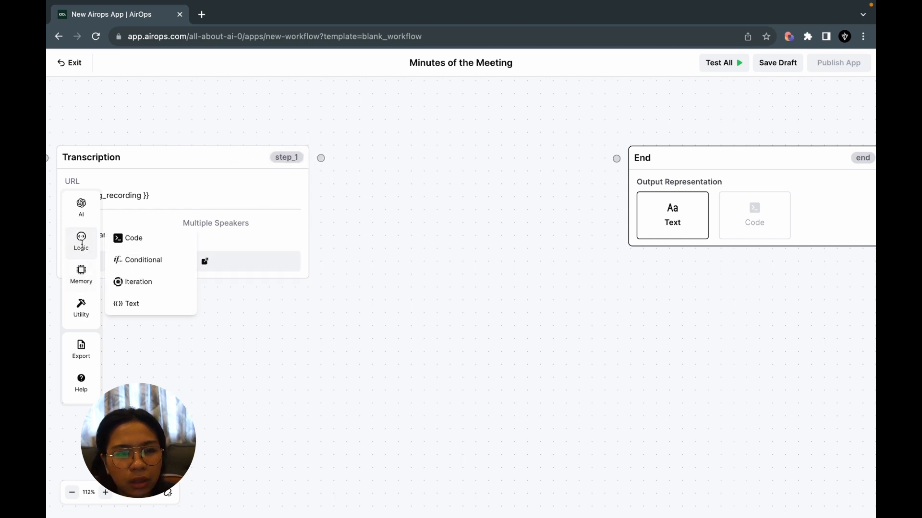
mouse_move(88, 205)
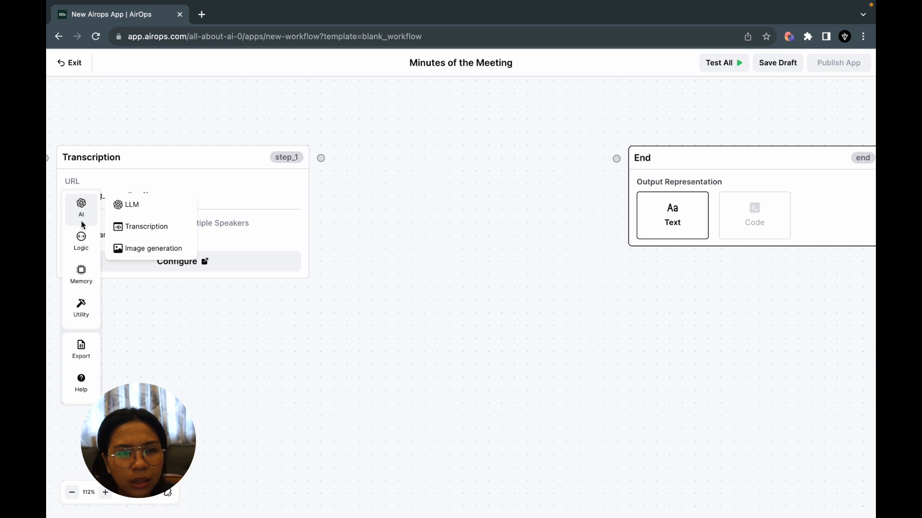
mouse_move(72, 304)
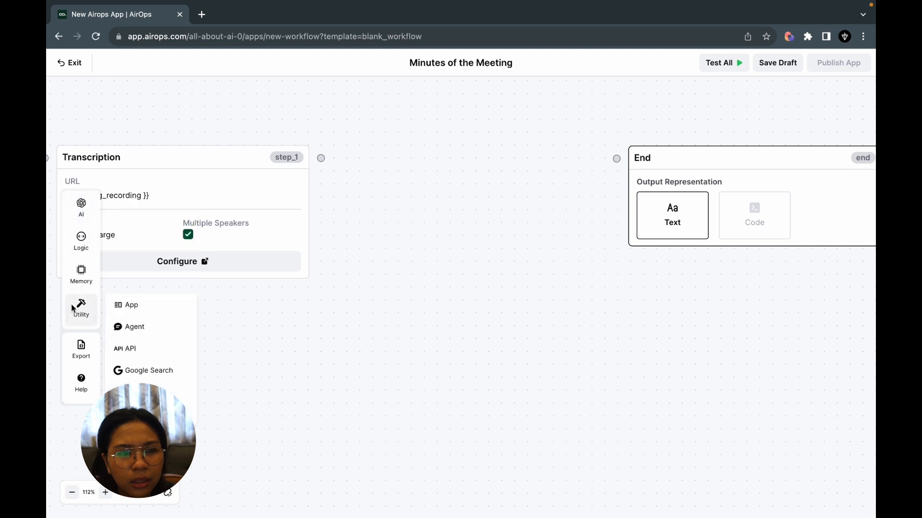
click(128, 306)
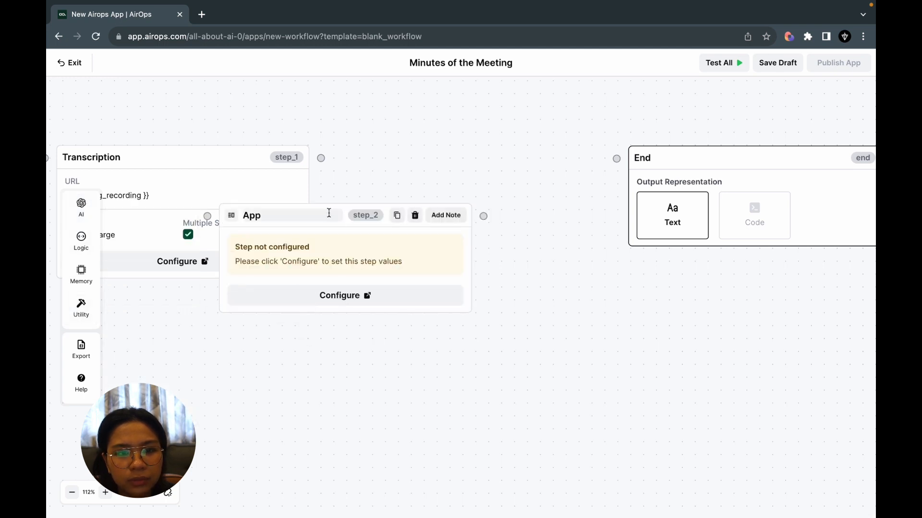
drag(358, 240, 497, 185)
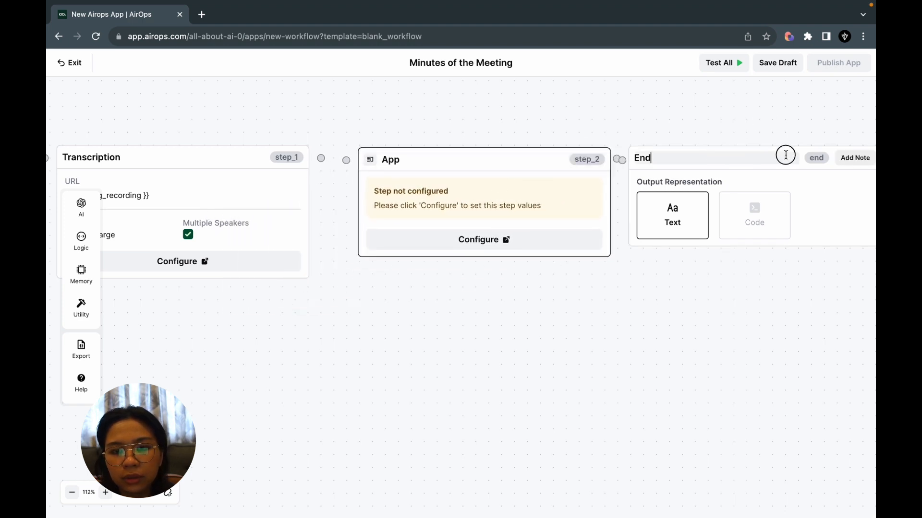
drag(823, 180, 897, 179)
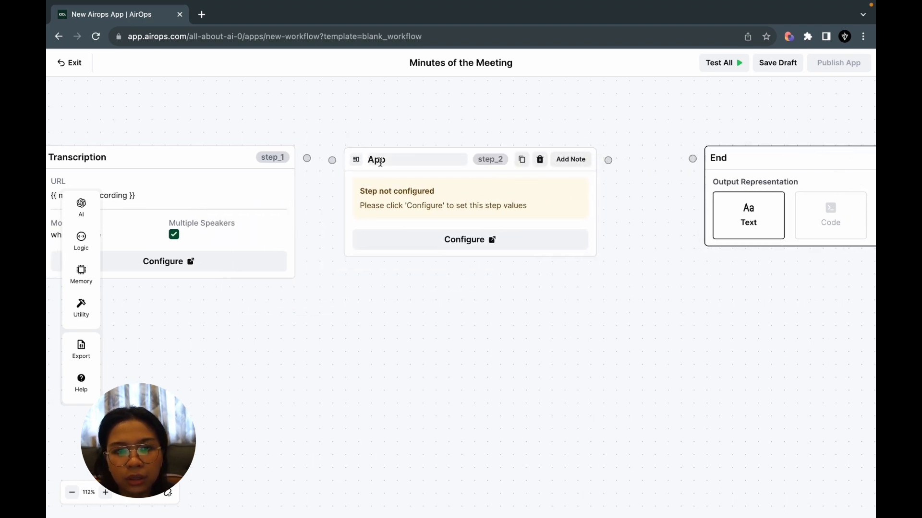
drag(395, 175, 418, 176)
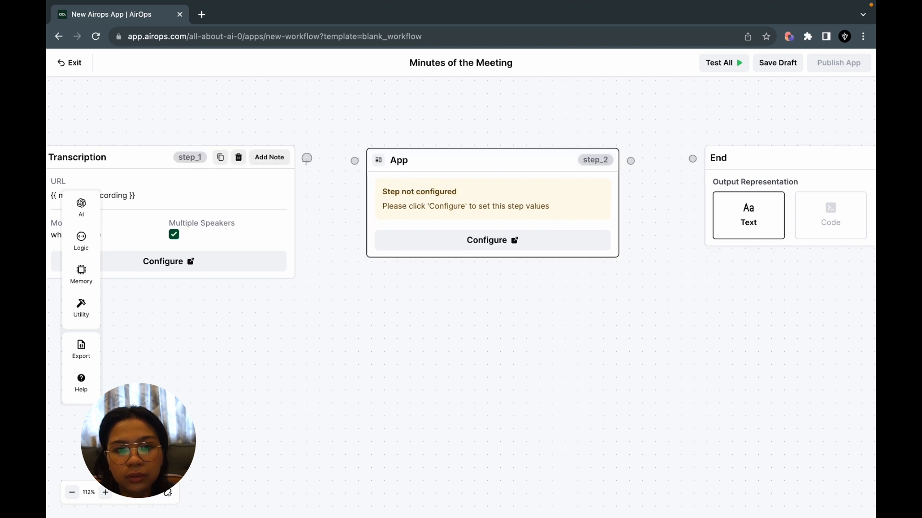
drag(307, 158, 355, 161)
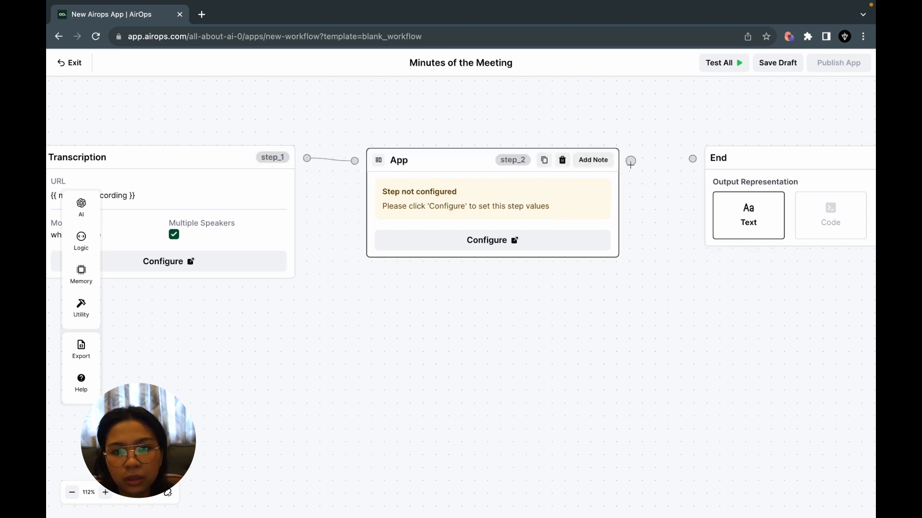
drag(630, 161, 696, 158)
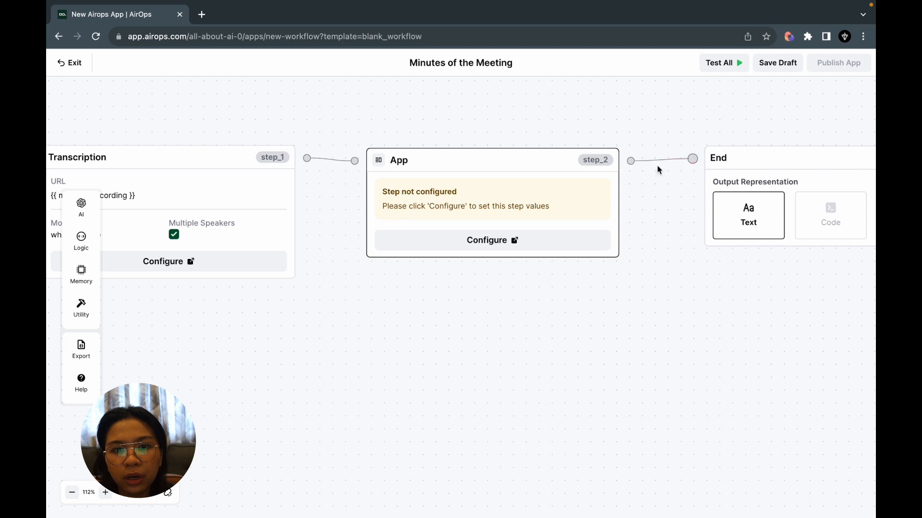
Configure the App step to use the Document Summarizer app in Version 2.
click(453, 204)
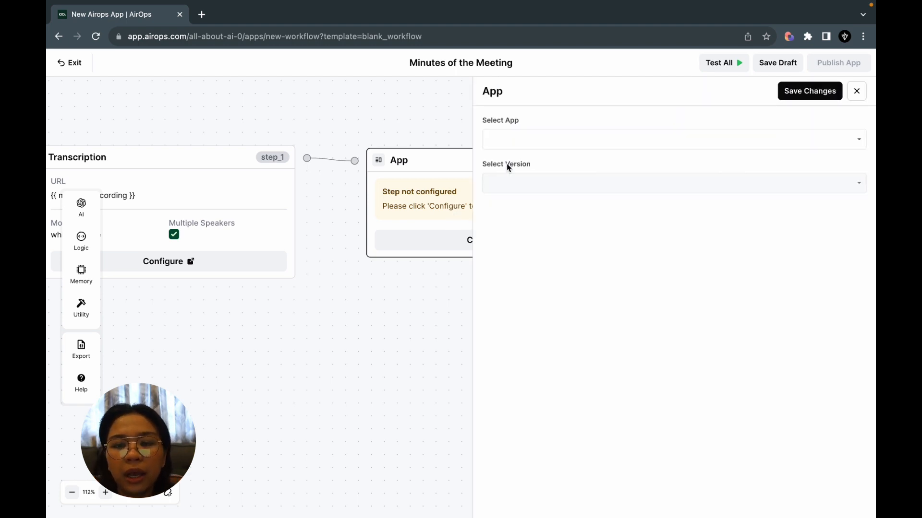
click(709, 139)
click(701, 224)
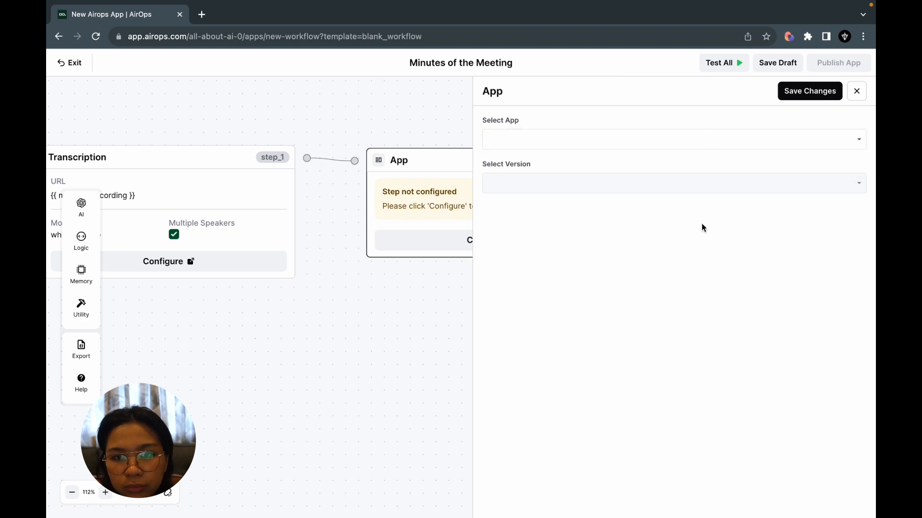
click(826, 135)
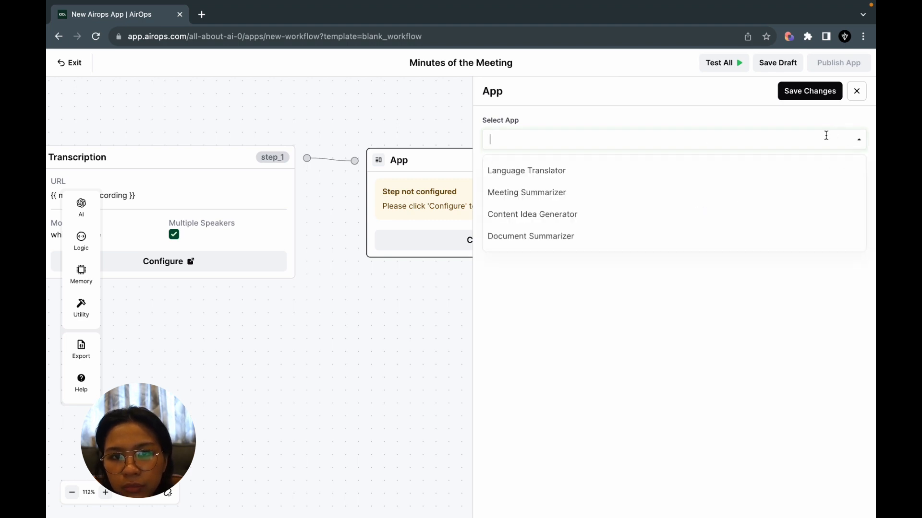
click(586, 236)
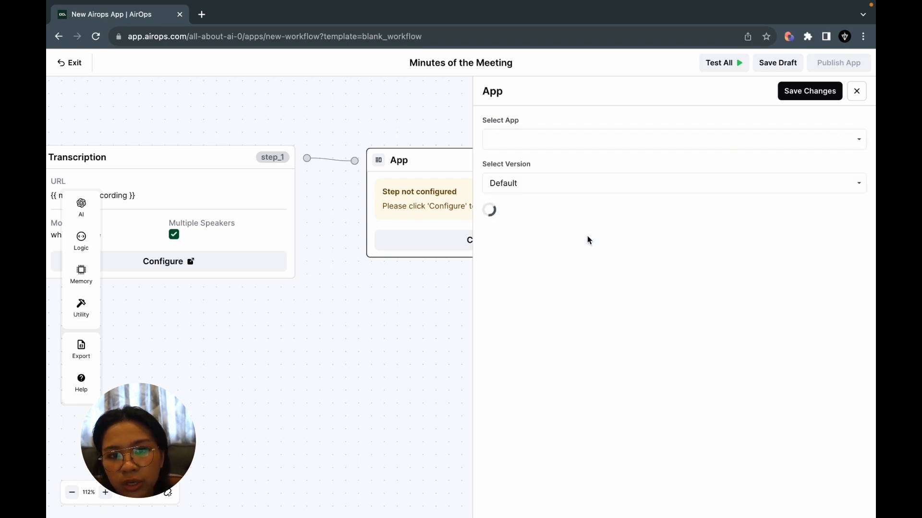
drag(362, 317, 245, 340)
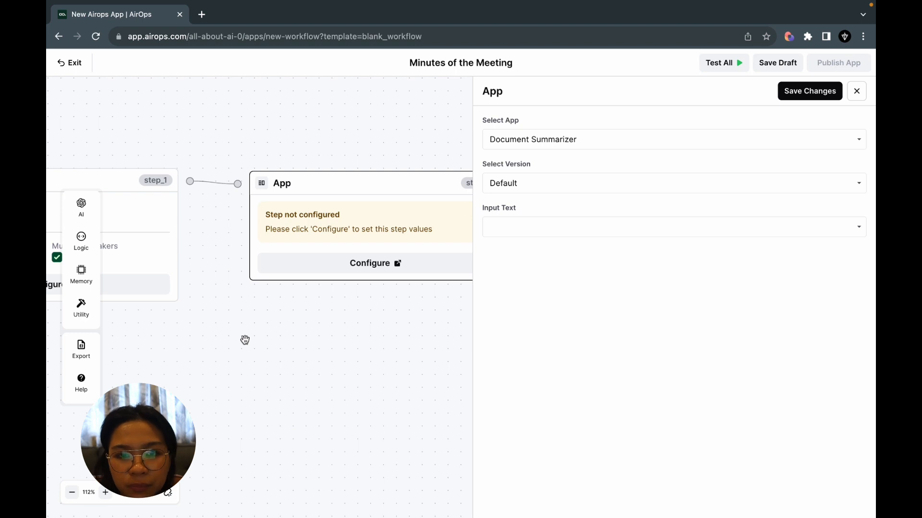
drag(276, 360, 239, 355)
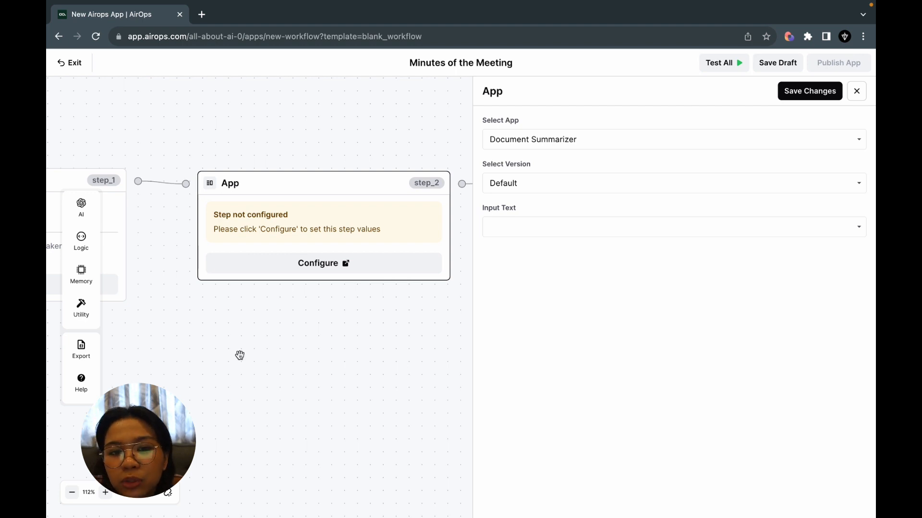
click(590, 178)
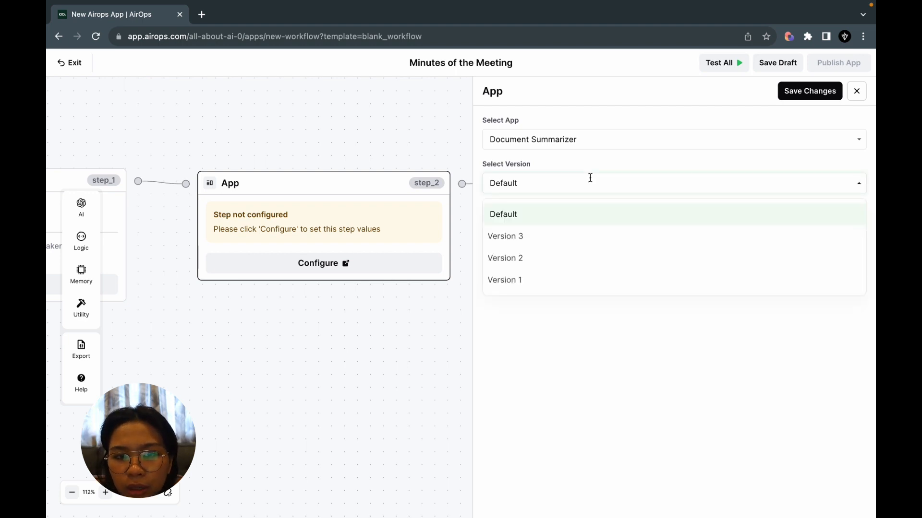
click(547, 259)
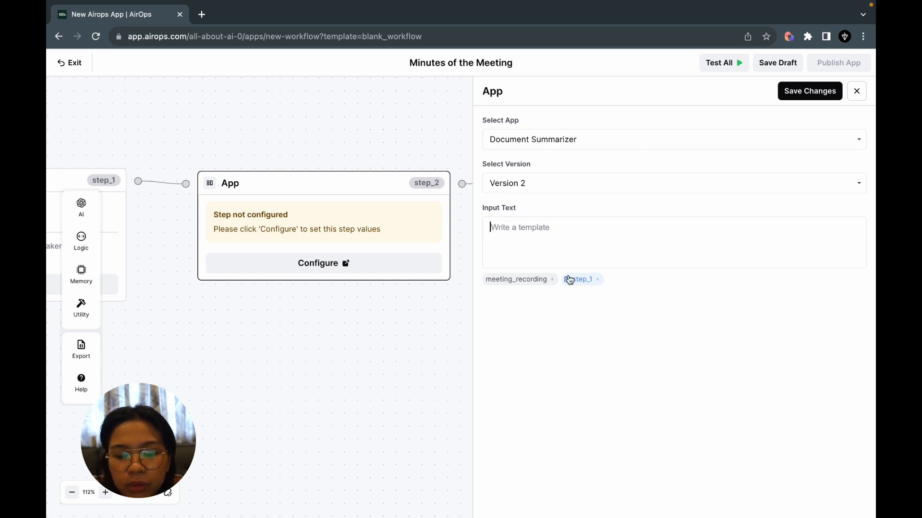
Set the summarizer's Input Text to the transcription output, {{ step_1.output }}, and save the changes.
drag(324, 333, 528, 334)
drag(302, 360, 359, 358)
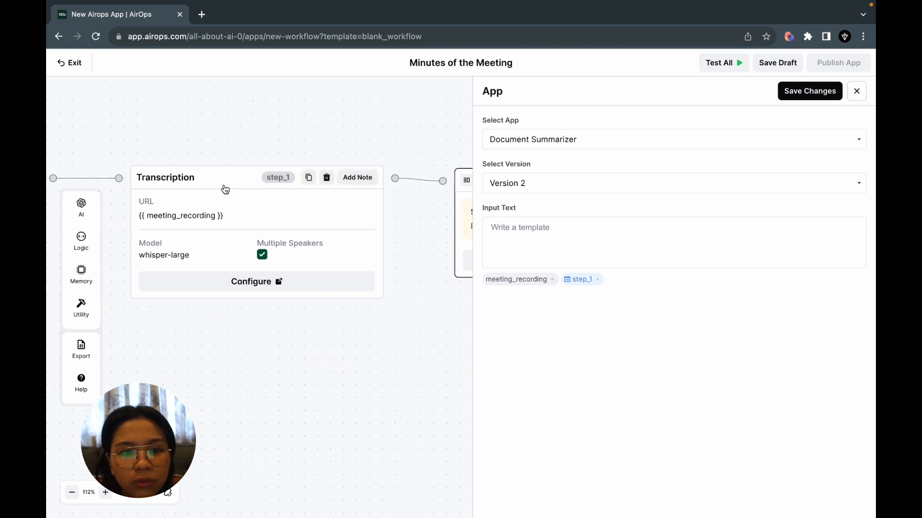
click(576, 285)
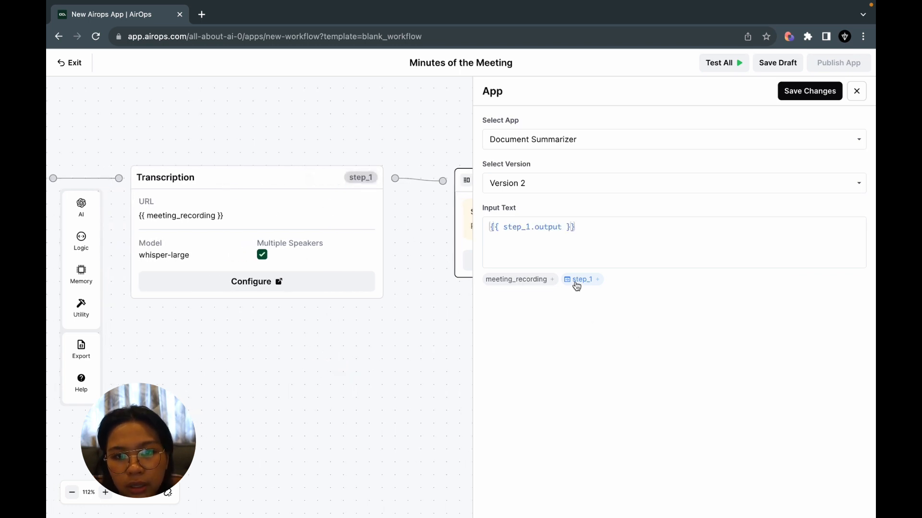
click(818, 95)
Move the End block farther from the App step and remove the connection between them.
drag(687, 373, 860, 371)
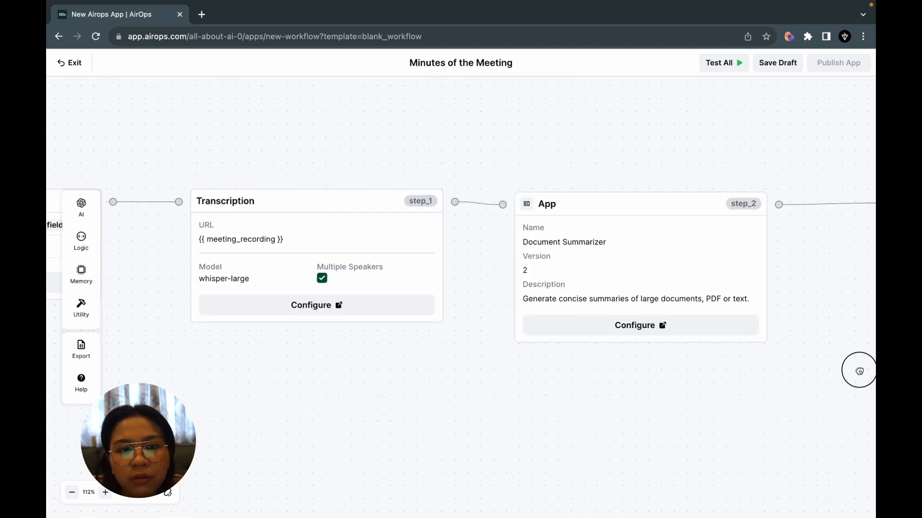
drag(520, 432, 653, 433)
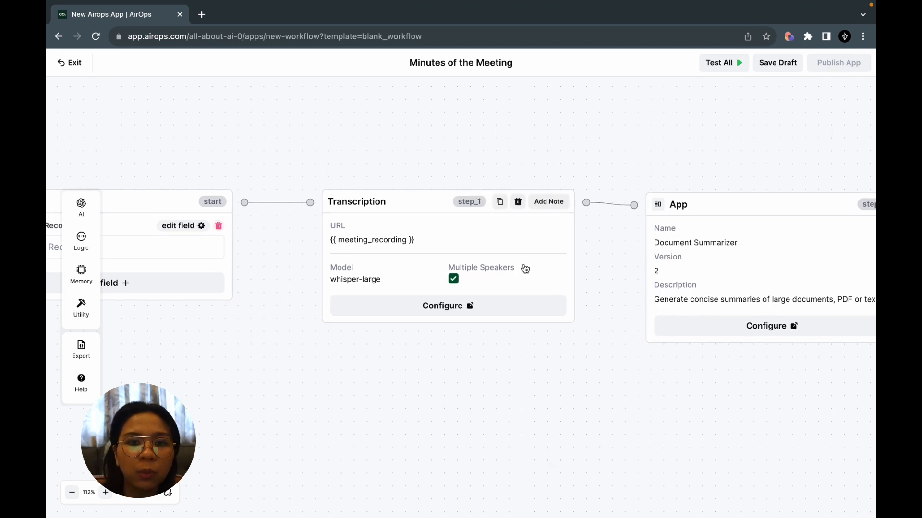
drag(463, 354, 201, 354)
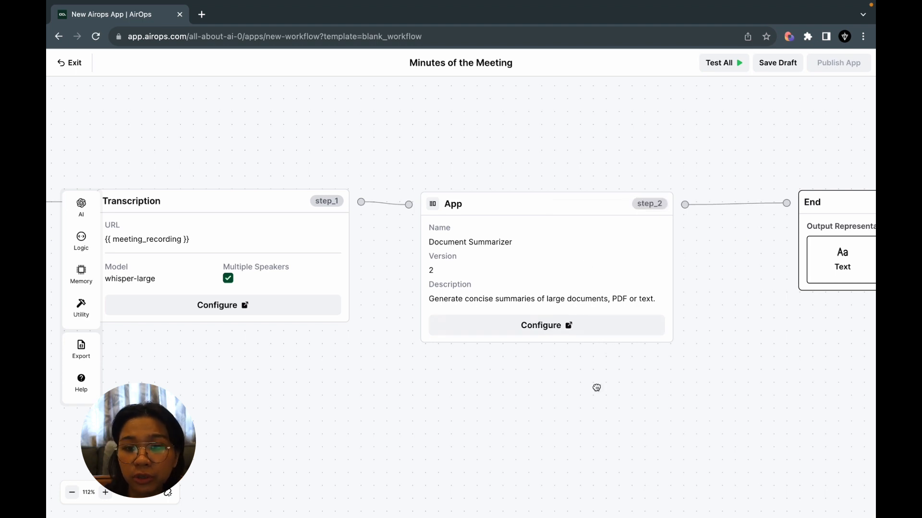
drag(596, 387, 218, 388)
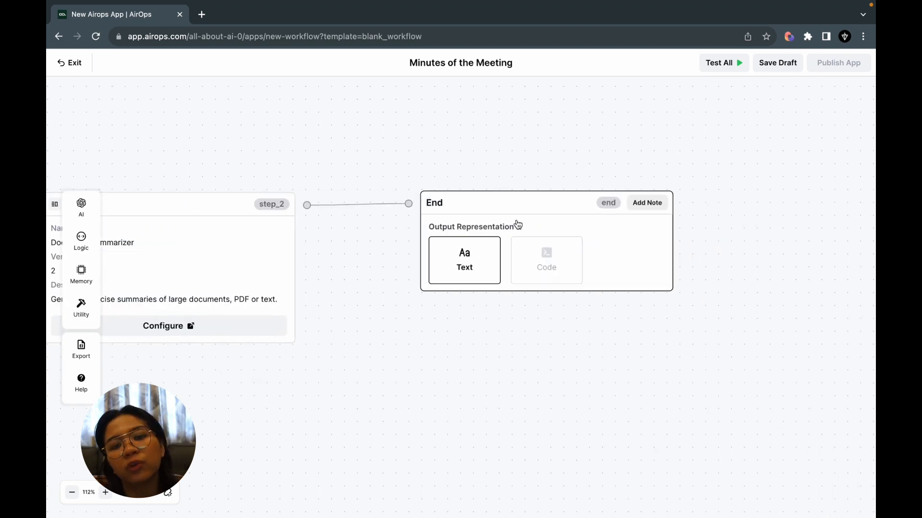
drag(519, 226, 749, 221)
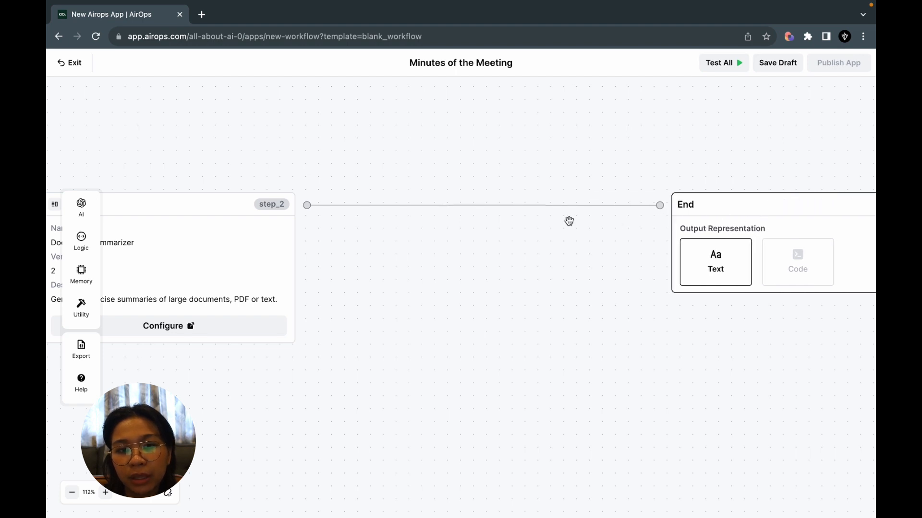
click(484, 205)
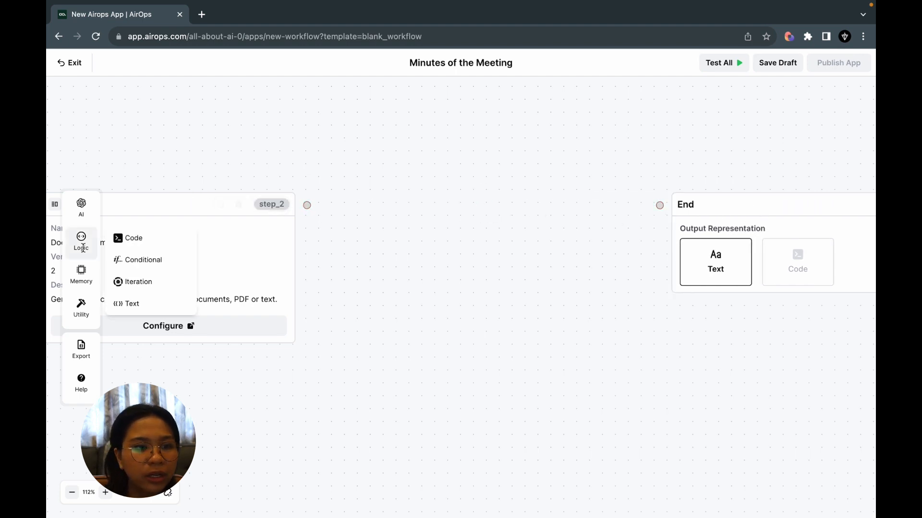
Add a Text step between the Document Summarizer App step and End, and connect it to both.
mouse_move(90, 210)
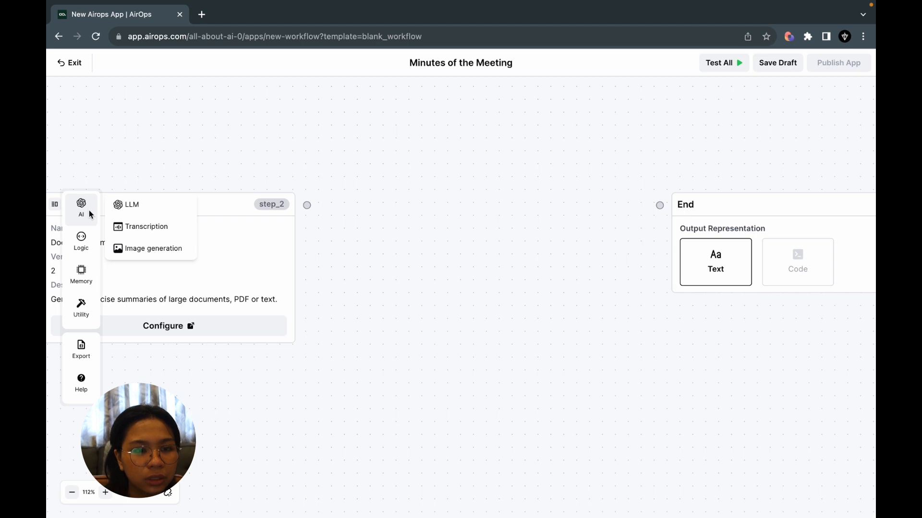
mouse_move(87, 249)
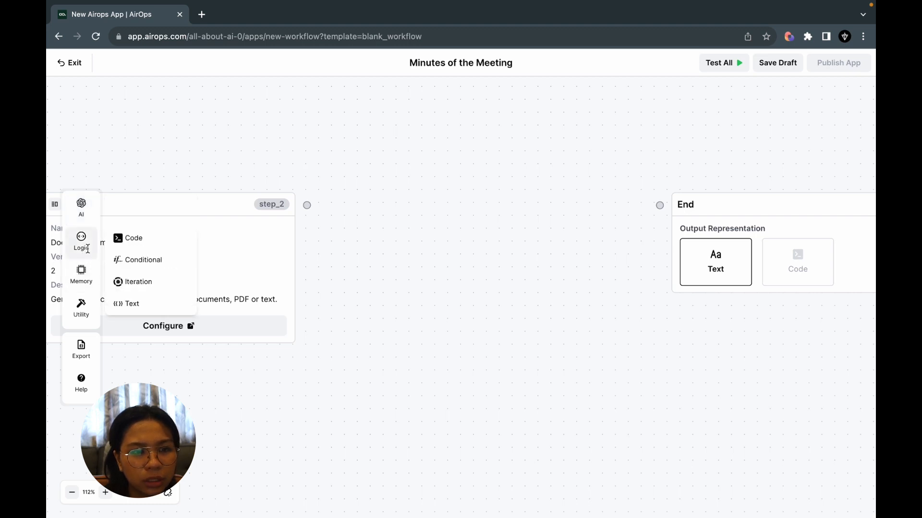
click(151, 302)
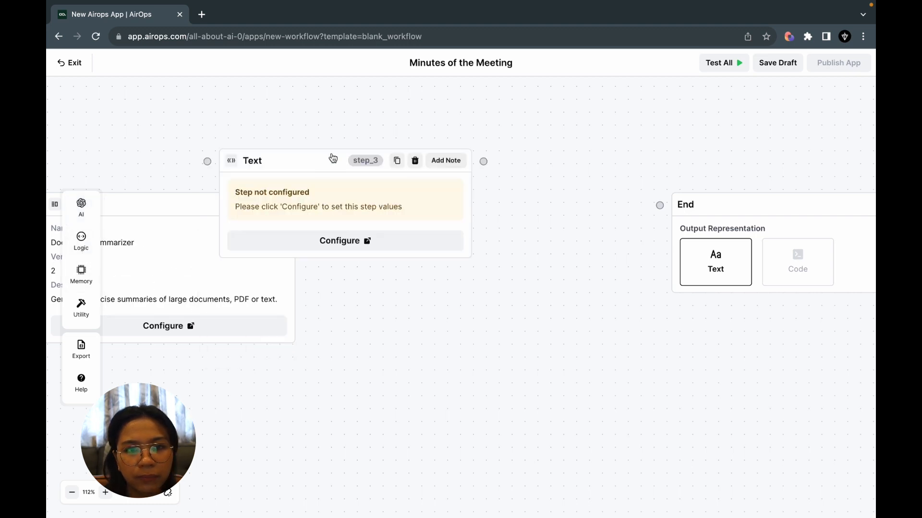
drag(301, 183, 436, 226)
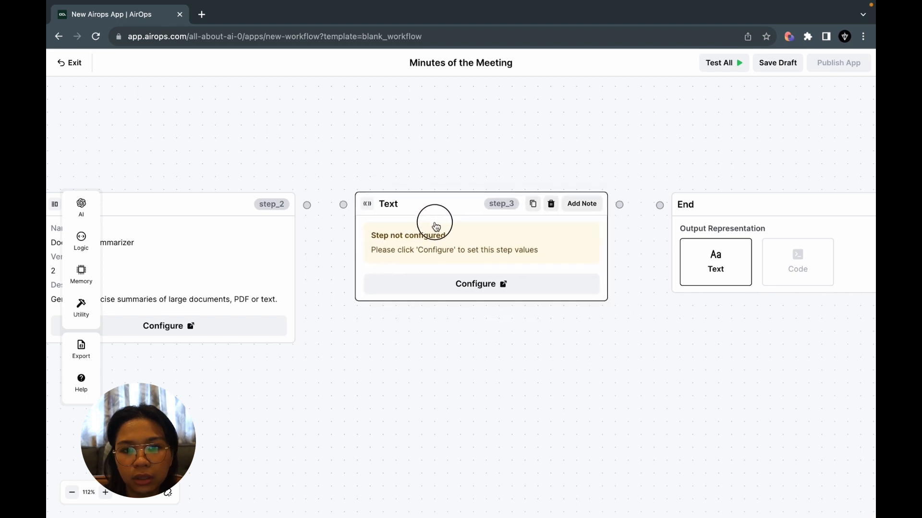
drag(307, 205, 342, 205)
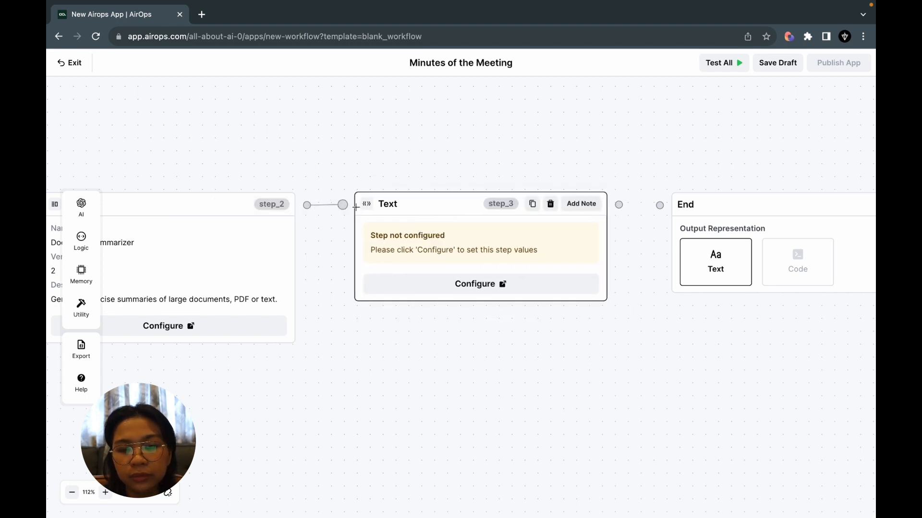
drag(619, 205, 659, 205)
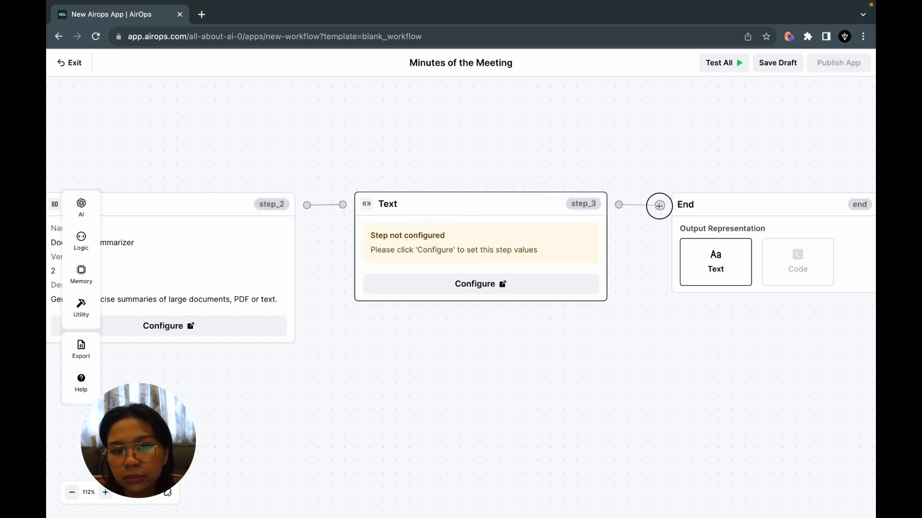
Start the Text step's template with the heading "Meeting Summary:" followed by the summarizer output, {{ step_2.output }}.
click(497, 284)
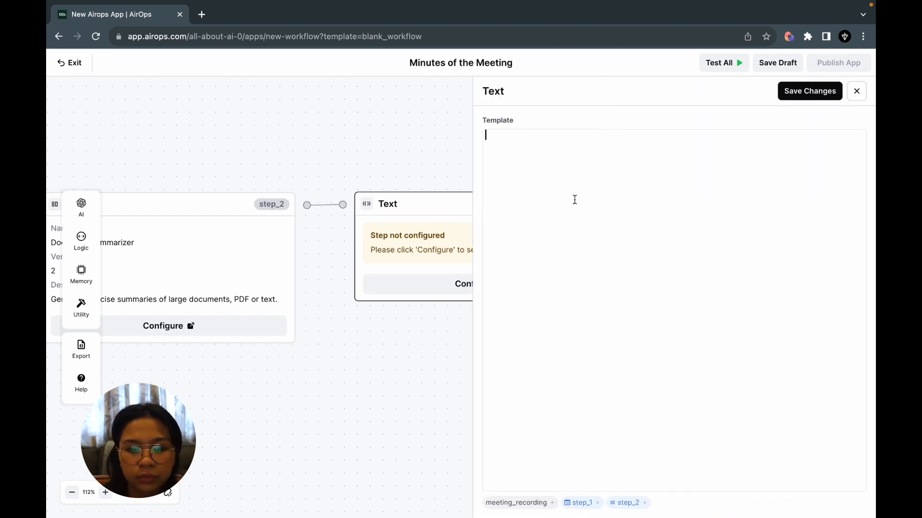
text(Meetin)
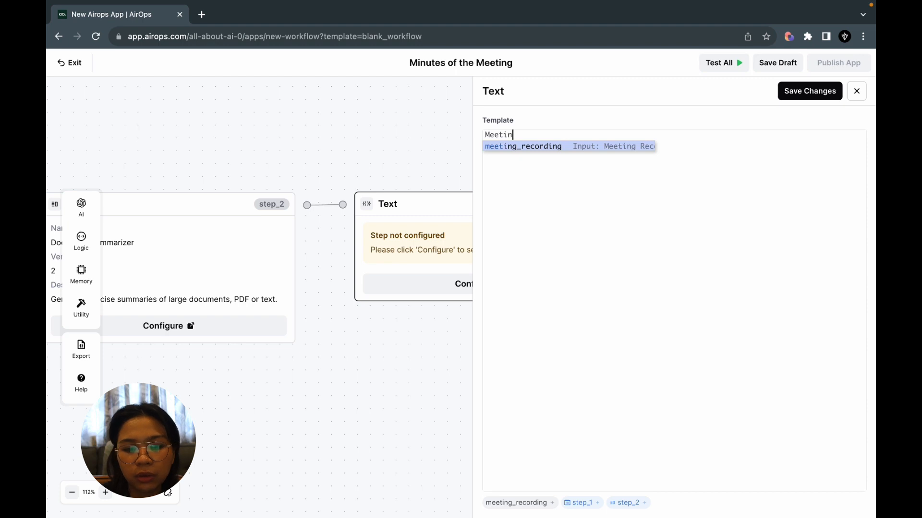
text(g T)
key(BackSpace)
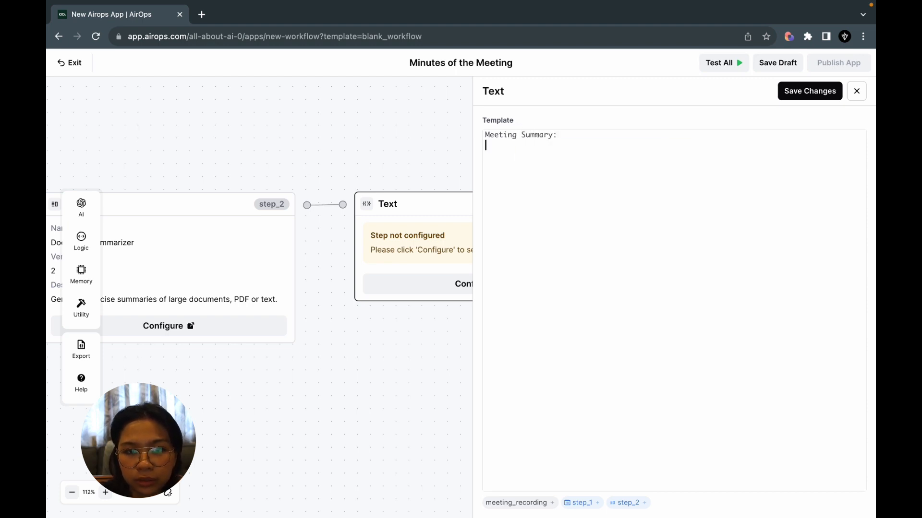
click(628, 508)
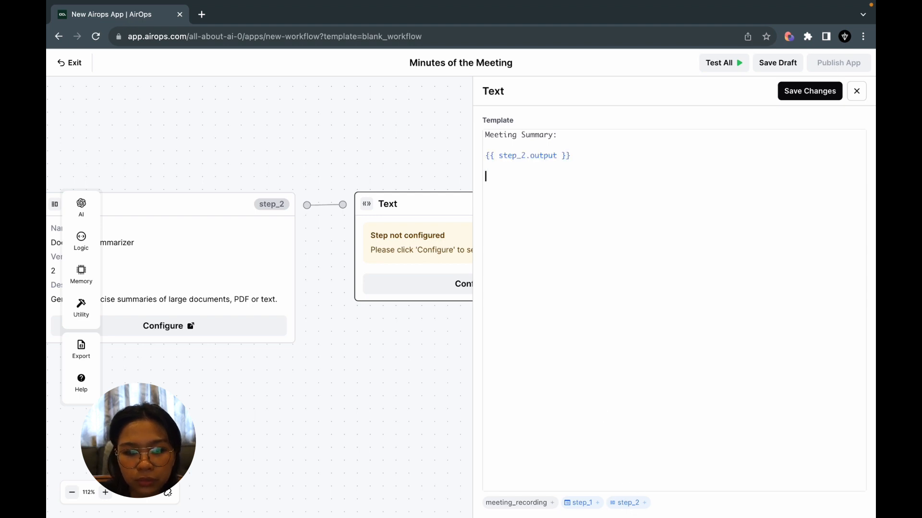
Add the heading "Meeting Transcript:" and the transcription output, {{ step_1.output }}, to the template and save the changes.
text(Meeting Transcript:)
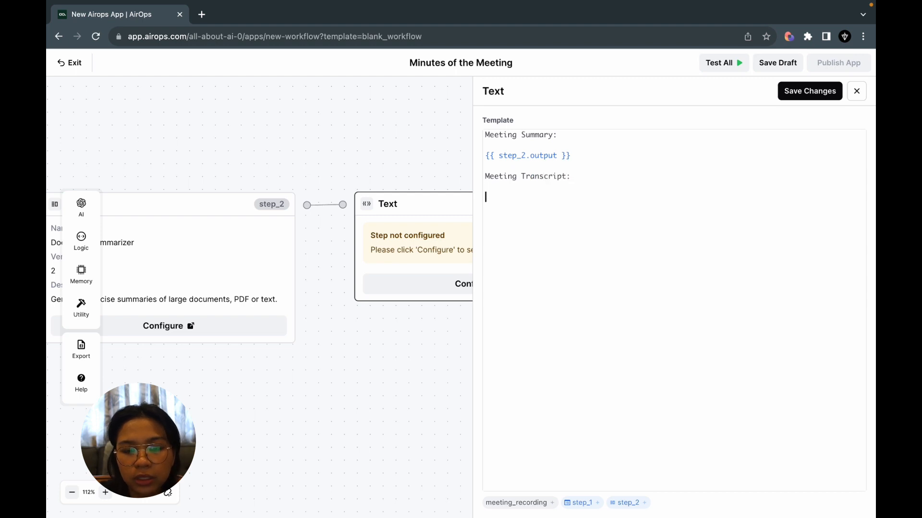
click(577, 507)
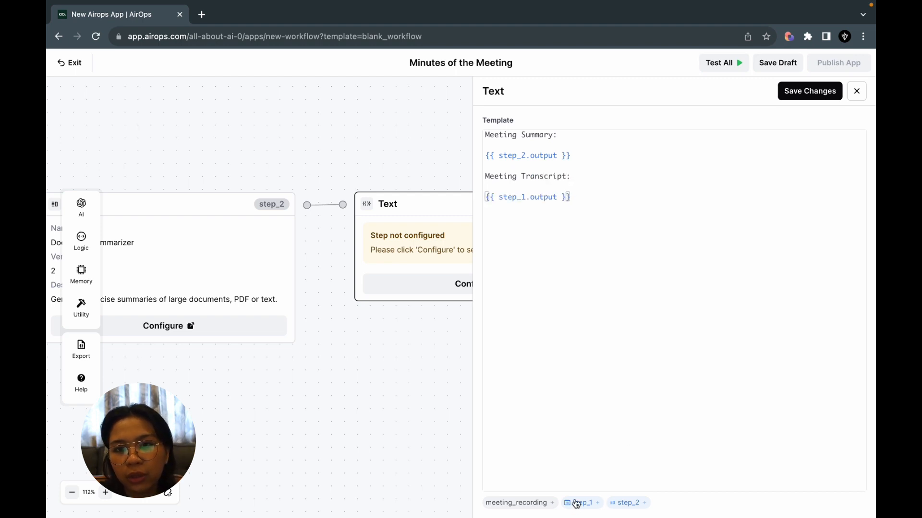
click(810, 91)
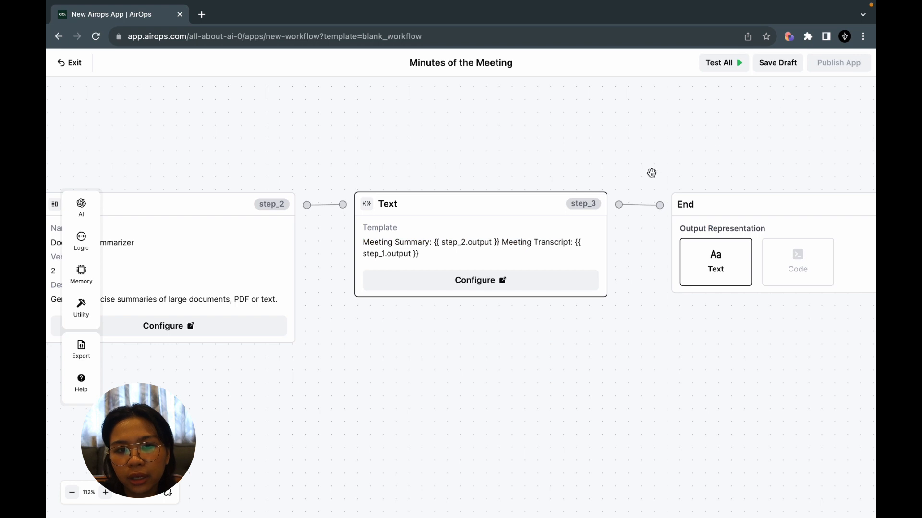
Save the workflow as a draft under the app name "Minutes of the Meeting", without a description.
drag(659, 161, 494, 157)
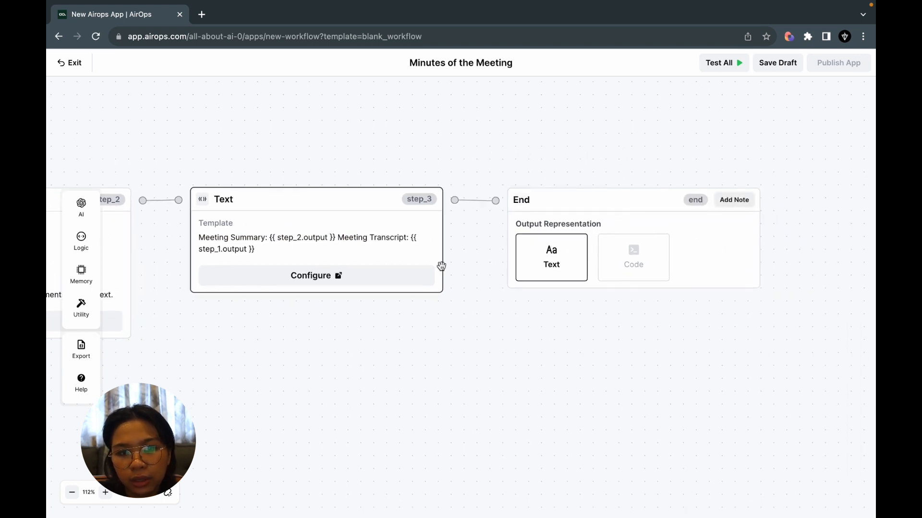
click(784, 62)
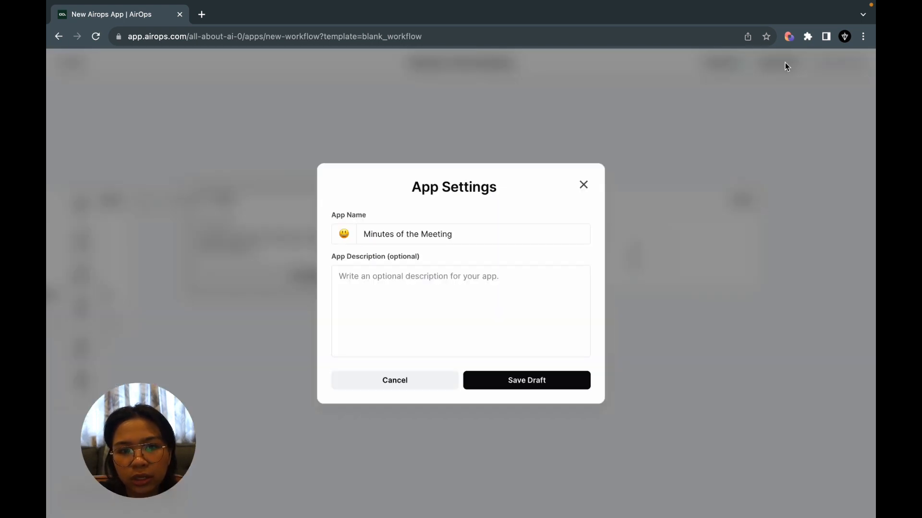
click(511, 381)
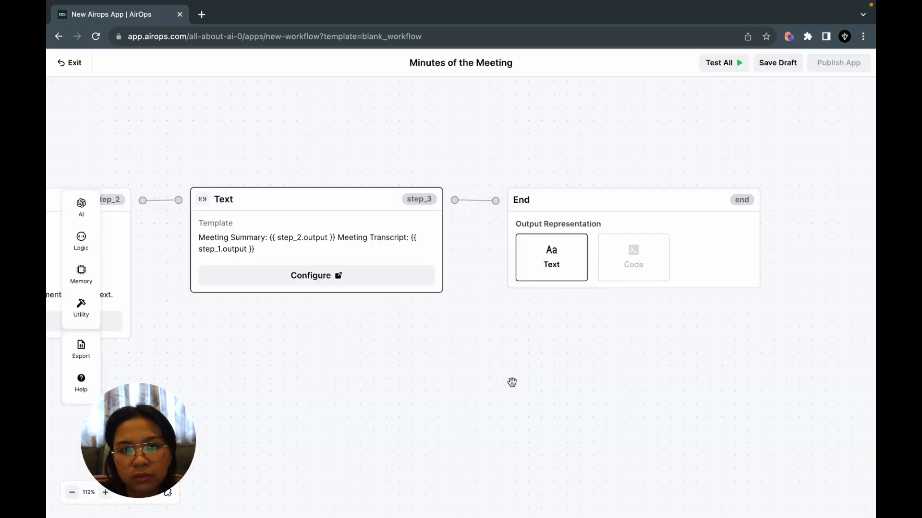
Run a test of the whole workflow with an MP4 file as the Meeting Recording.
drag(459, 181, 741, 186)
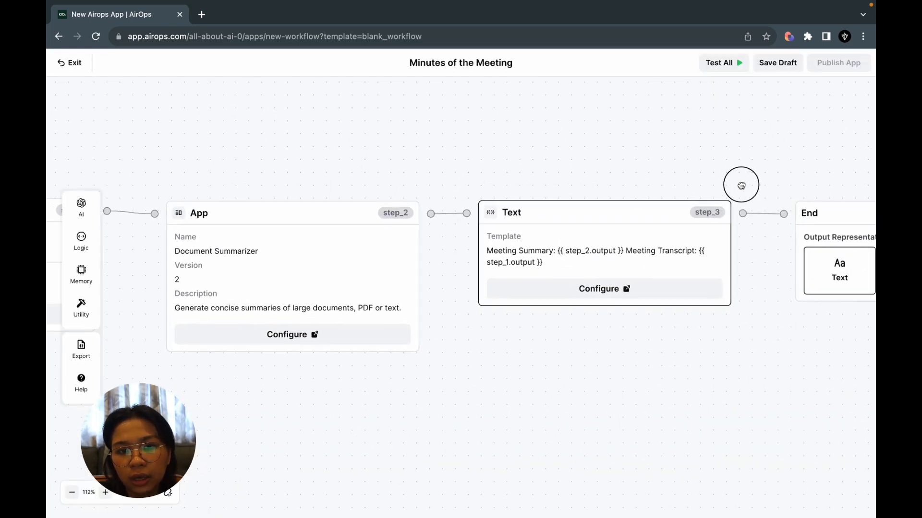
click(740, 70)
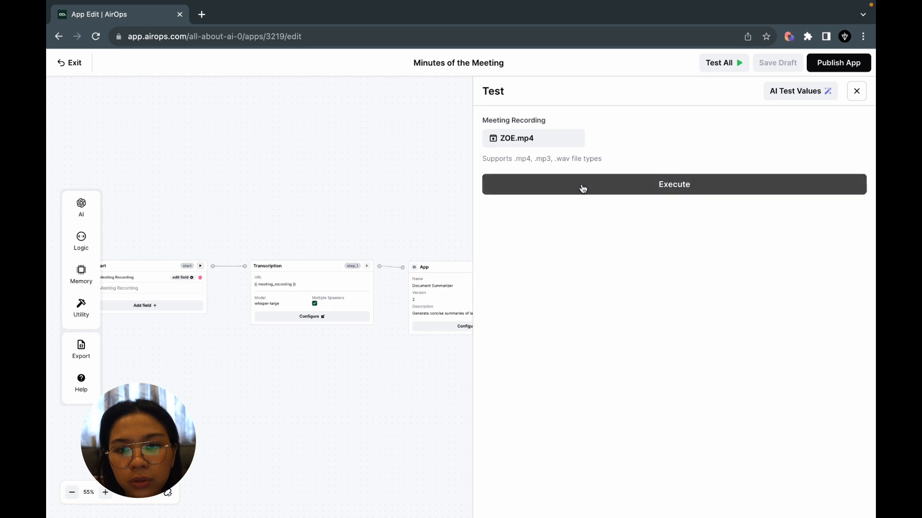
click(637, 191)
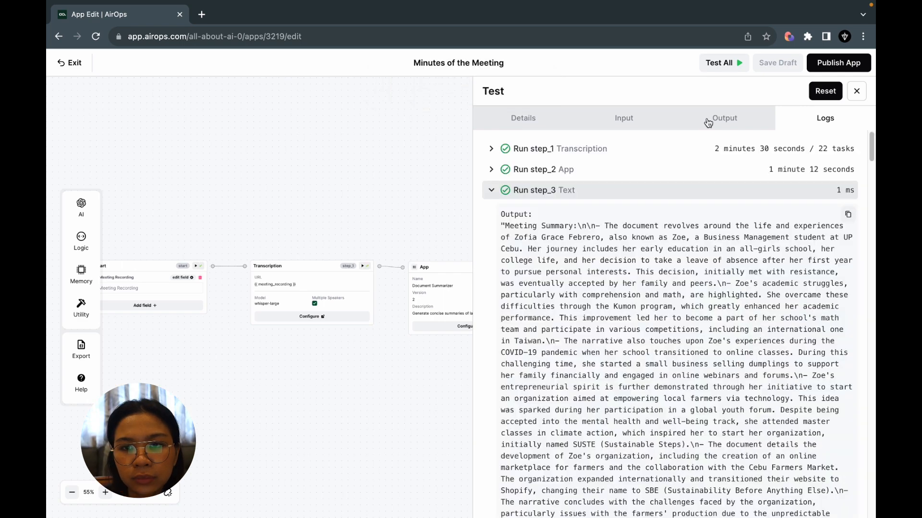
Examine the test's text output, reading through the meeting summary and the speaker-labelled transcript.
click(708, 124)
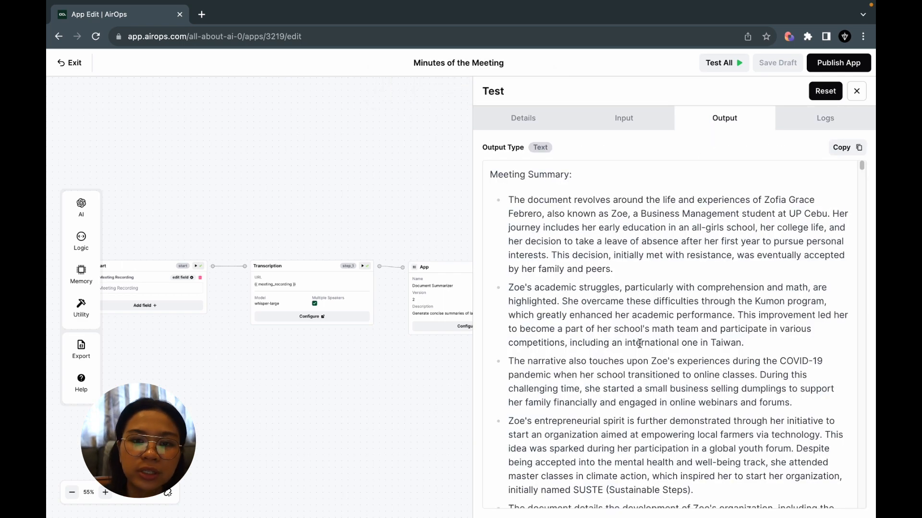
scroll(639, 344, down, 15)
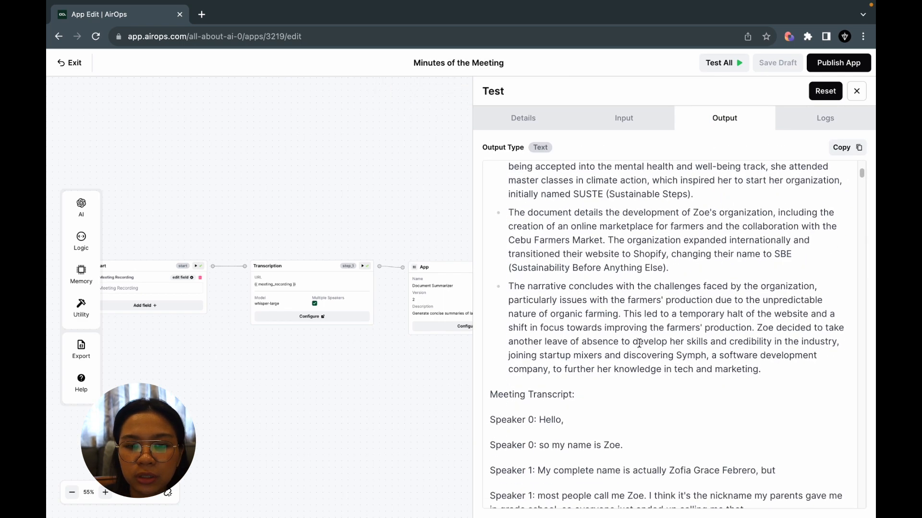
scroll(639, 347, down, 20)
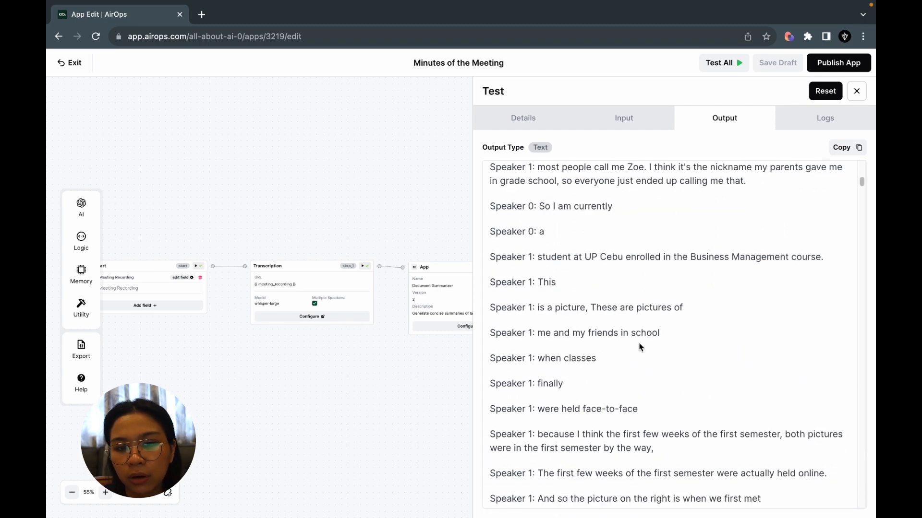
scroll(639, 347, down, 15)
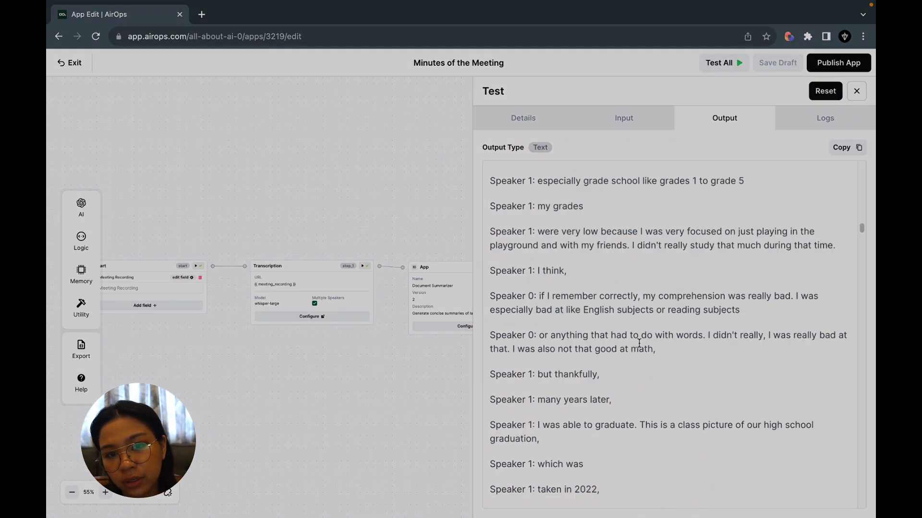